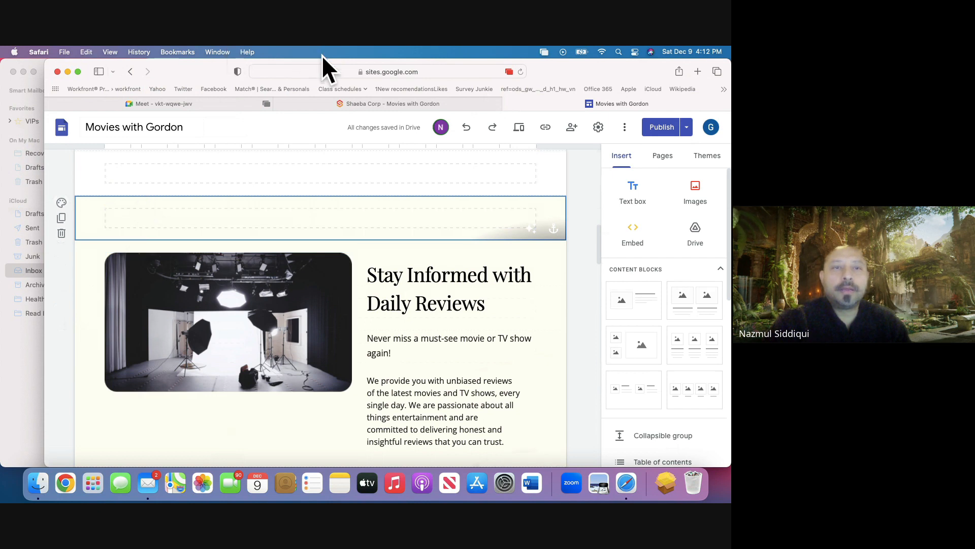
Bring the browser window with the site editor in front of the mail window and make it full screen
left_click(371, 68)
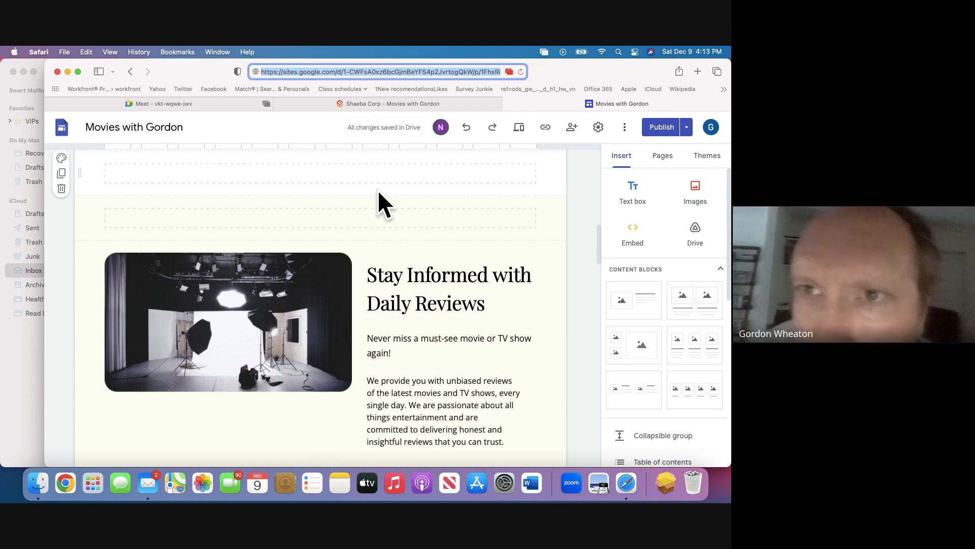
double_click(555, 66)
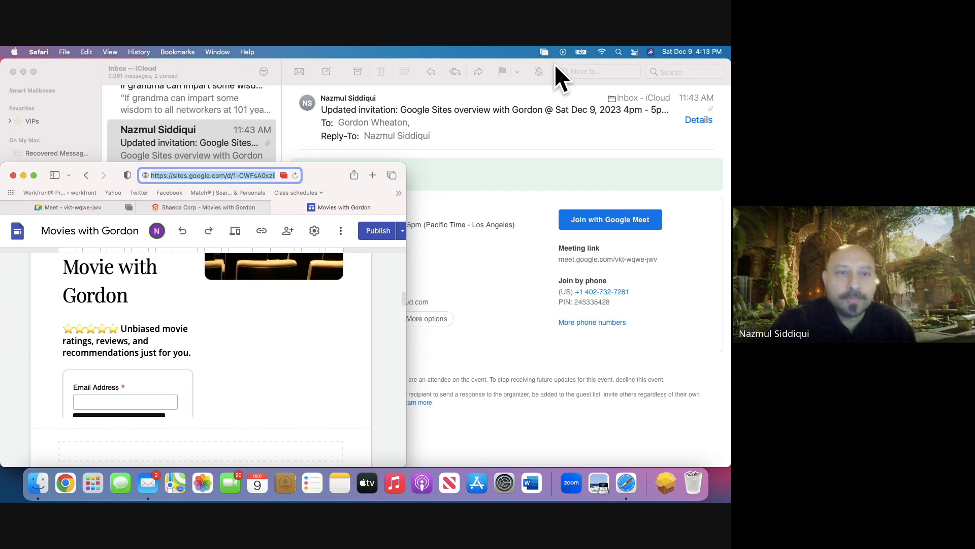
left_click(554, 64)
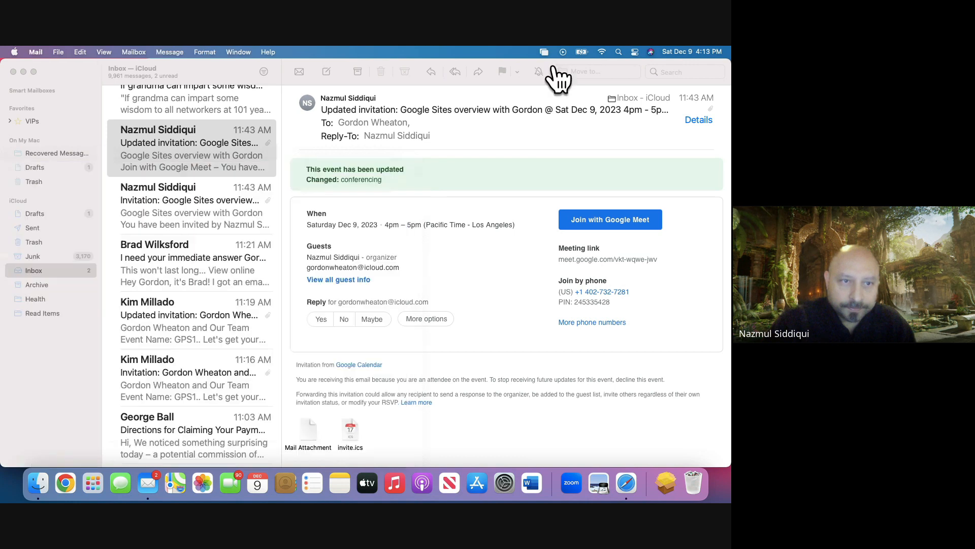
double_click(554, 64)
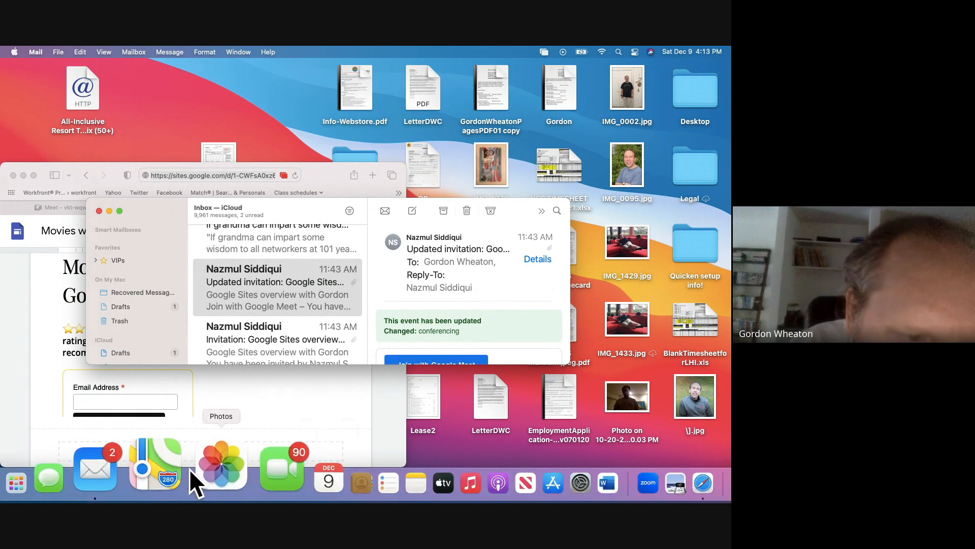
left_click(10, 376)
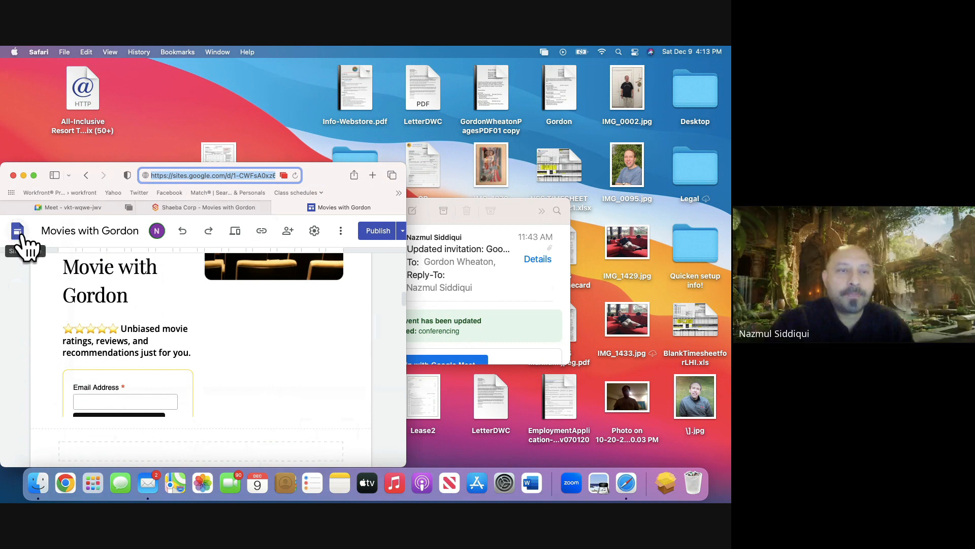
mouse_move(18, 213)
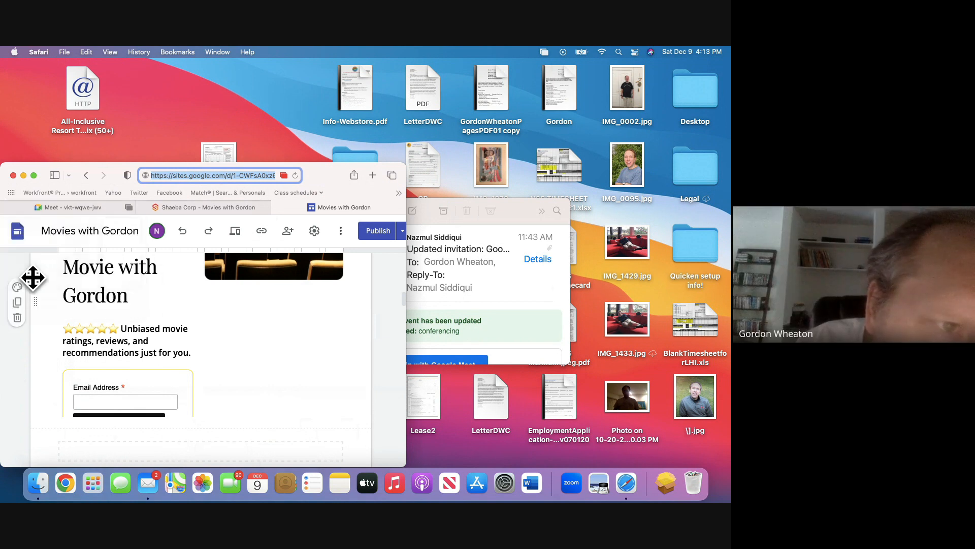
left_click(33, 175)
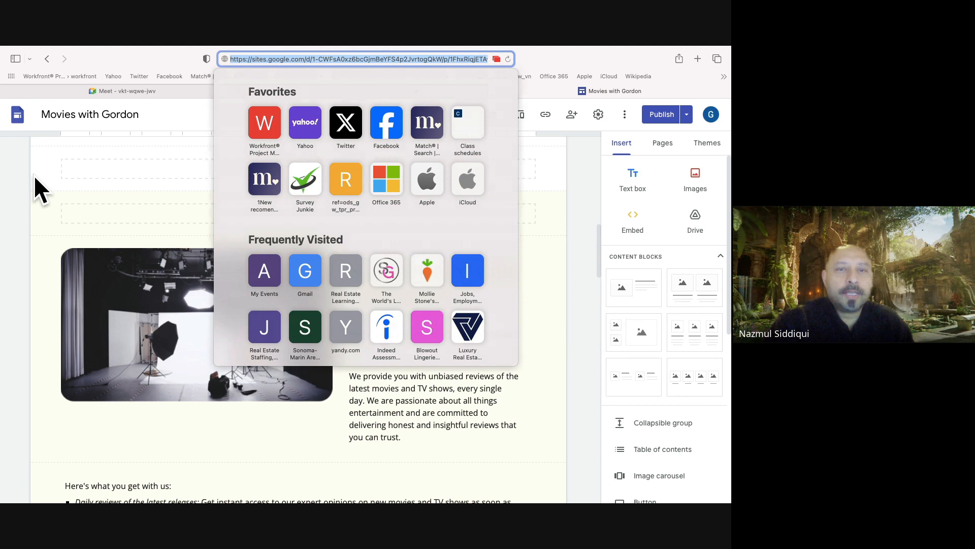
left_click(33, 300)
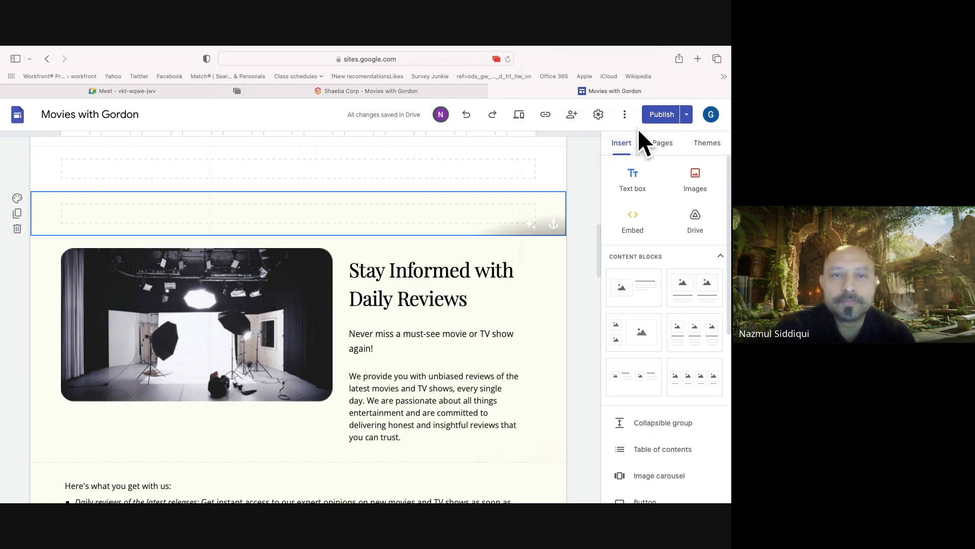
Duplicate the Home page and name the copy "Movie 1"
left_click(664, 146)
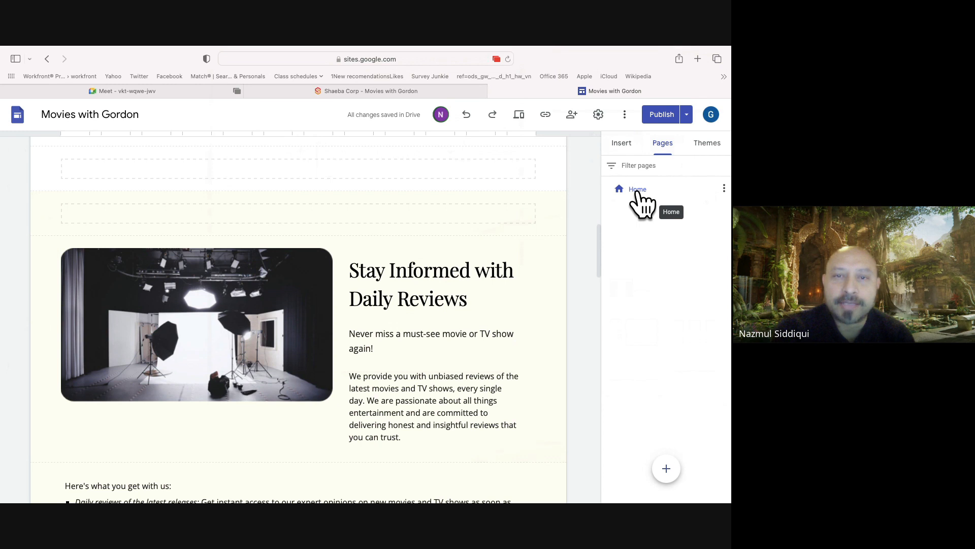
left_click(724, 189)
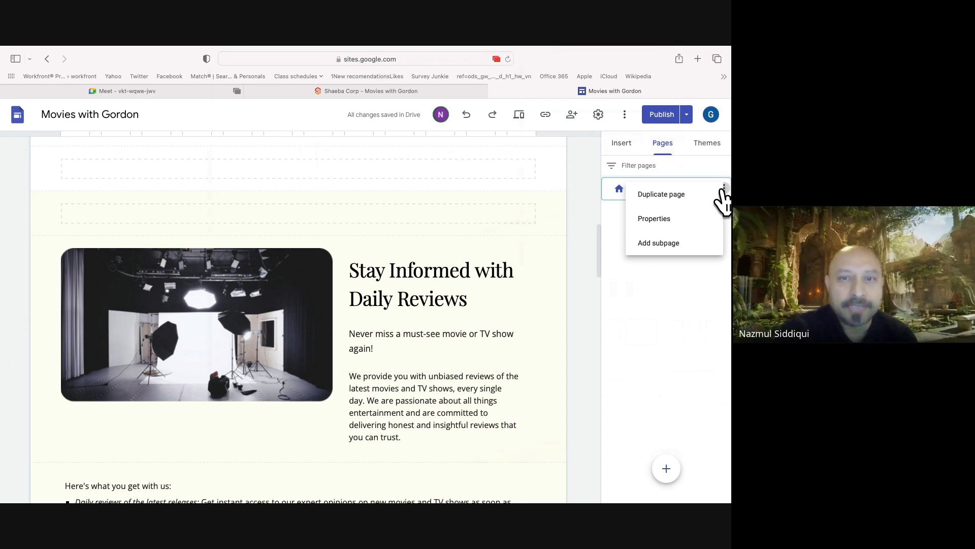
left_click(665, 194)
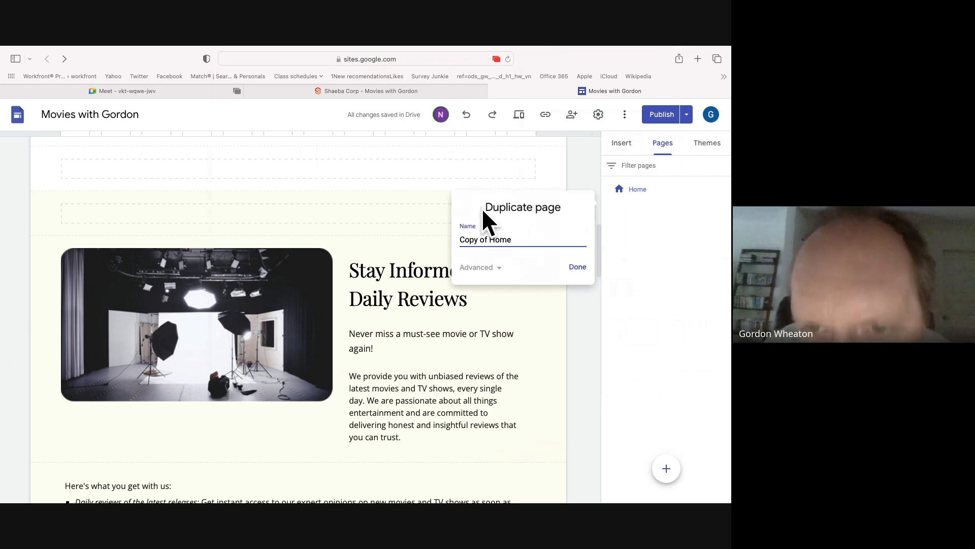
left_click(496, 239)
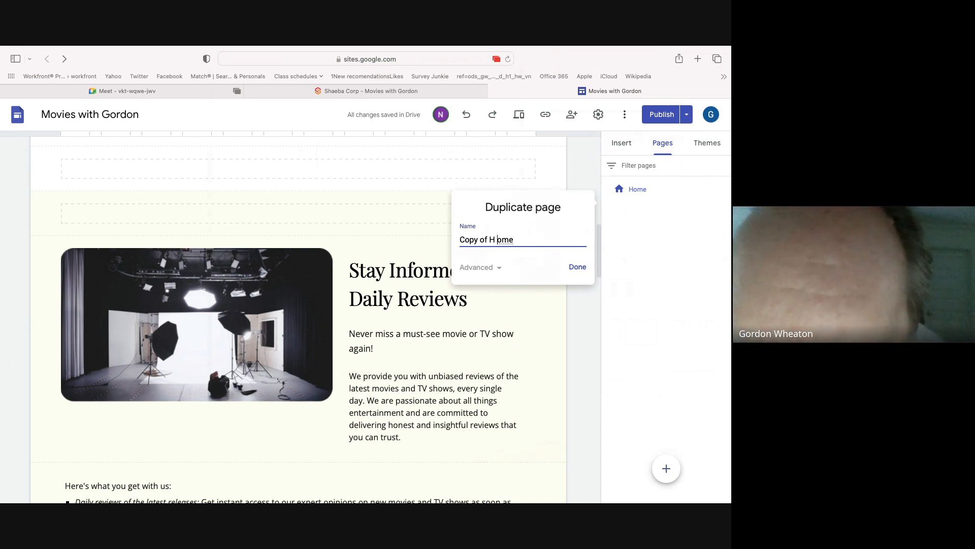
key("BackSpace")
key("BackSpace")
key("BackSpace")
key("BackSpace")
key("BackSpace")
key("BackSpace")
key("BackSpace")
key("BackSpace")
key("BackSpace")
key("BackSpace")
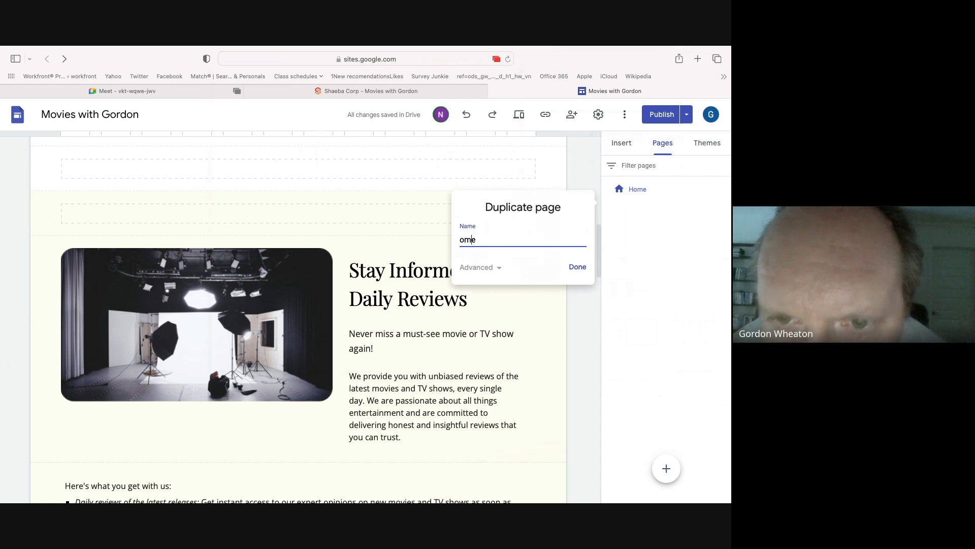
key("BackSpace")
key("BackSpace")
key("BackSpace")
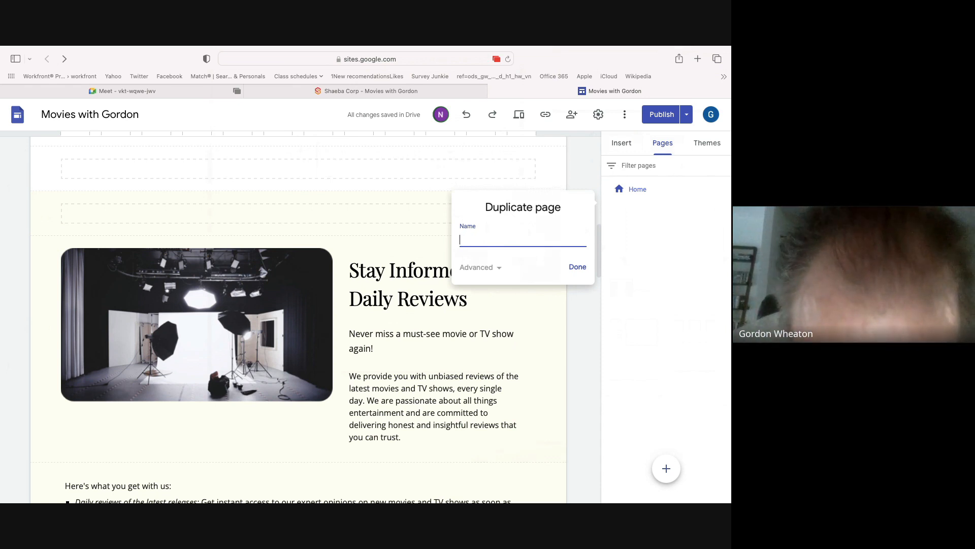
type("Mov")
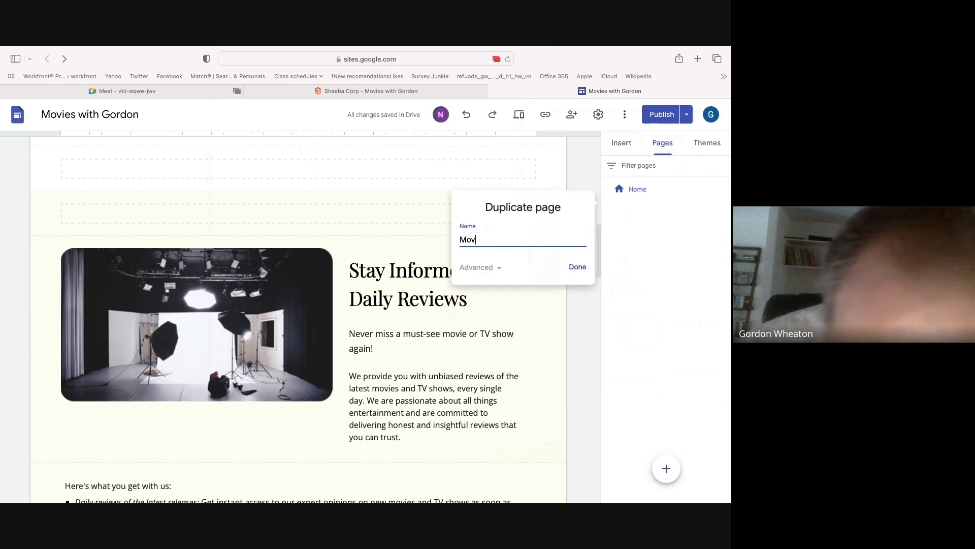
type("ie")
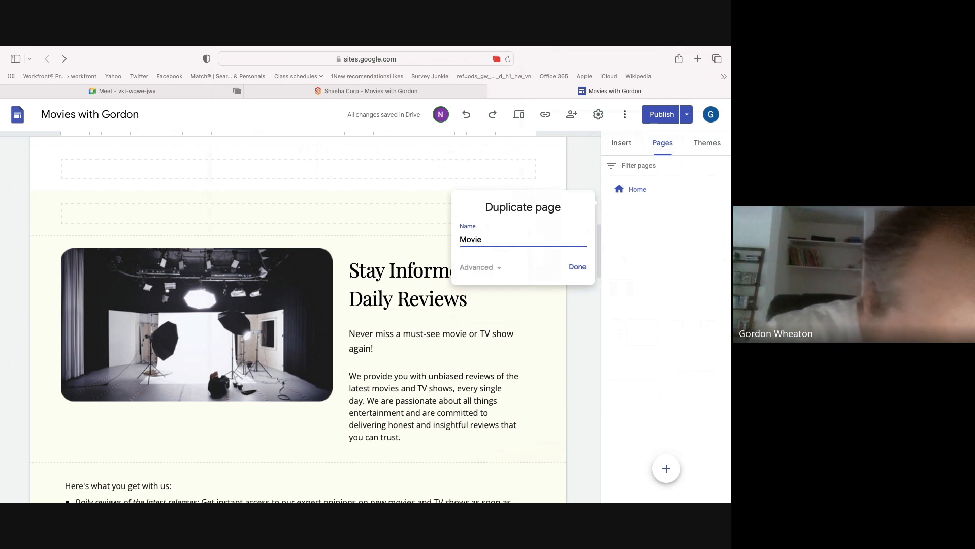
type(" 1")
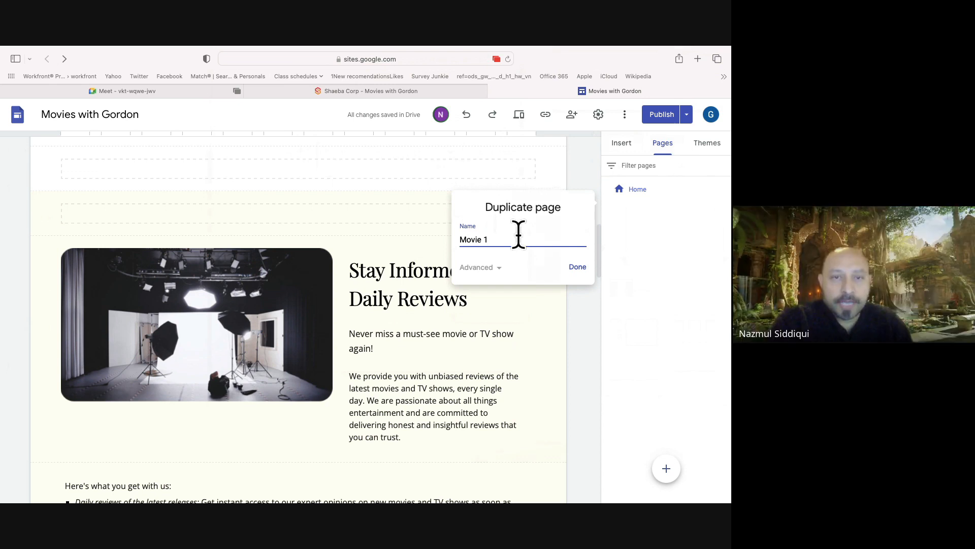
left_click(577, 266)
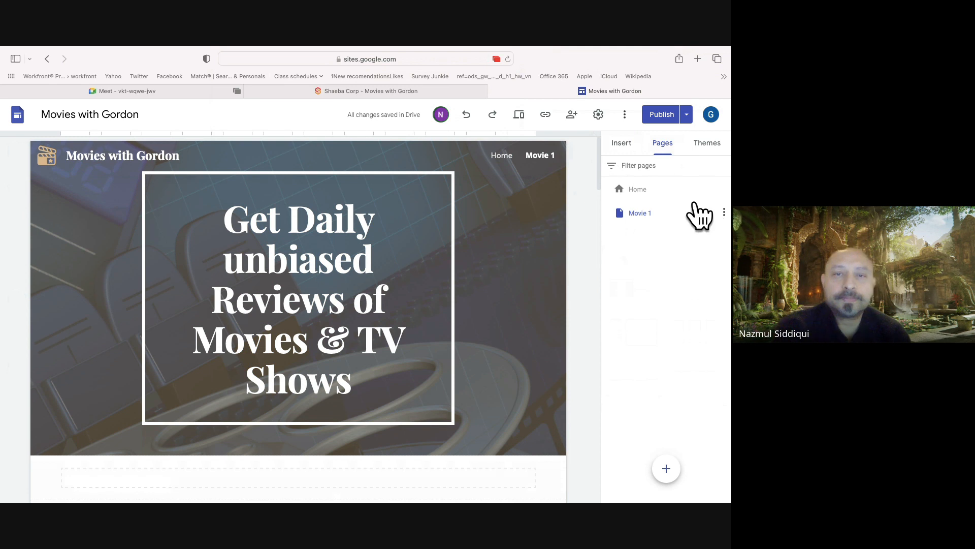
Hide the Movie 1 page from the site navigation
left_click(722, 216)
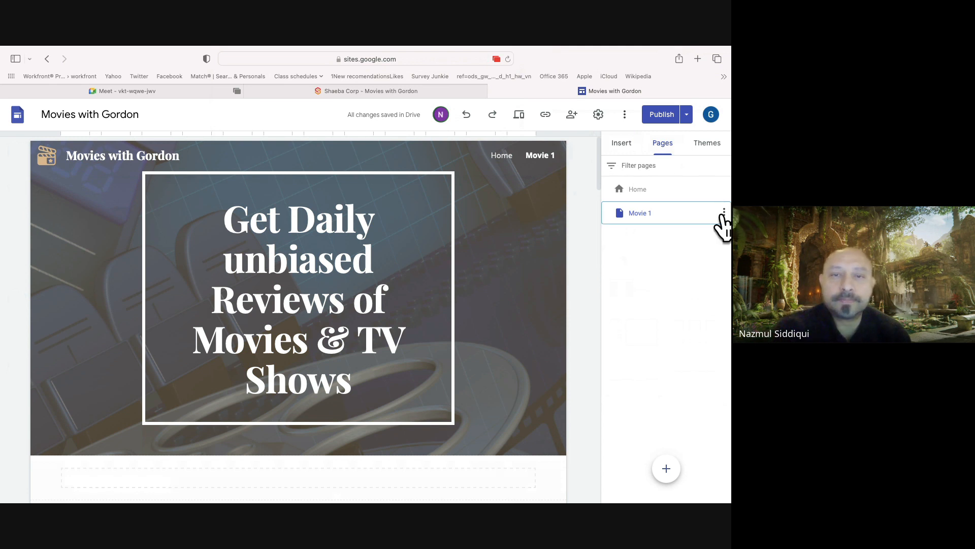
left_click(724, 212)
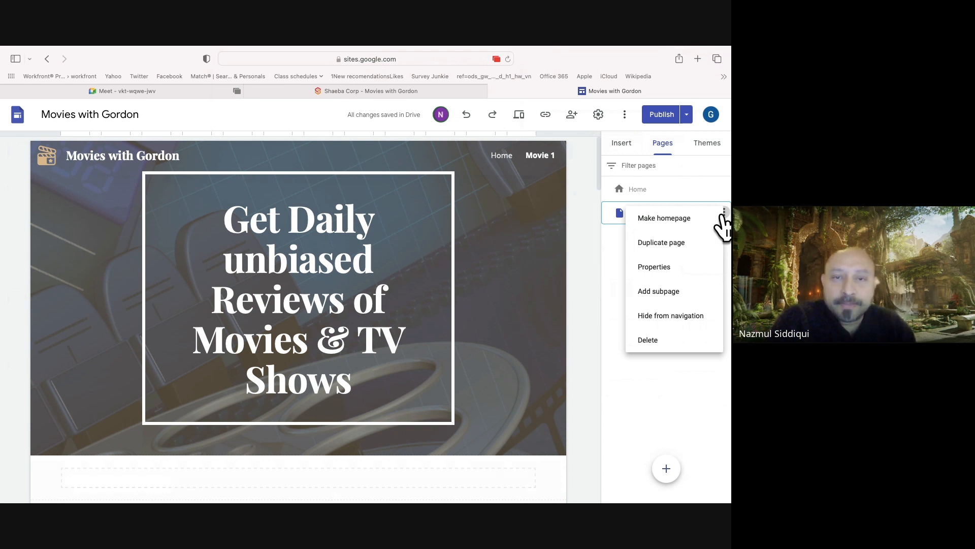
left_click(679, 316)
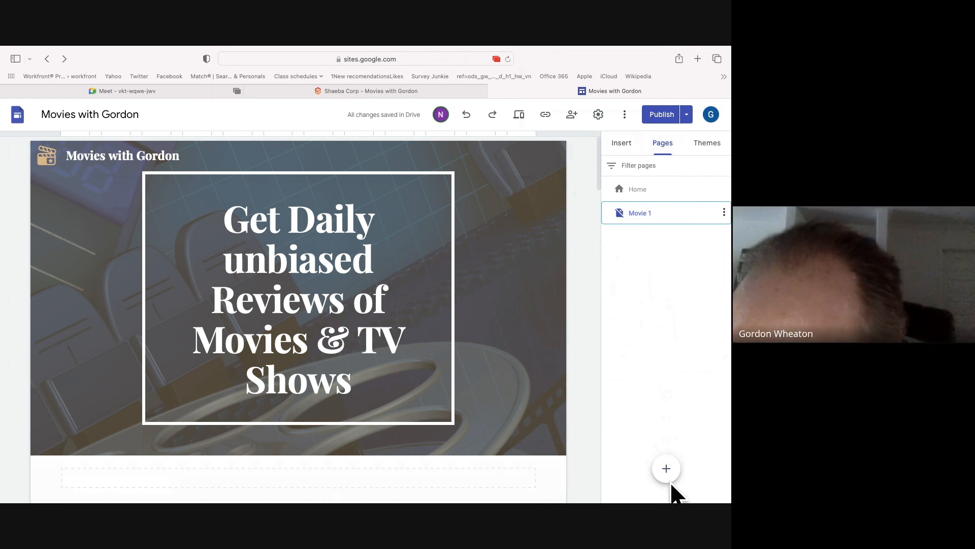
Add a new page named "Movie 2" to the site
mouse_move(667, 481)
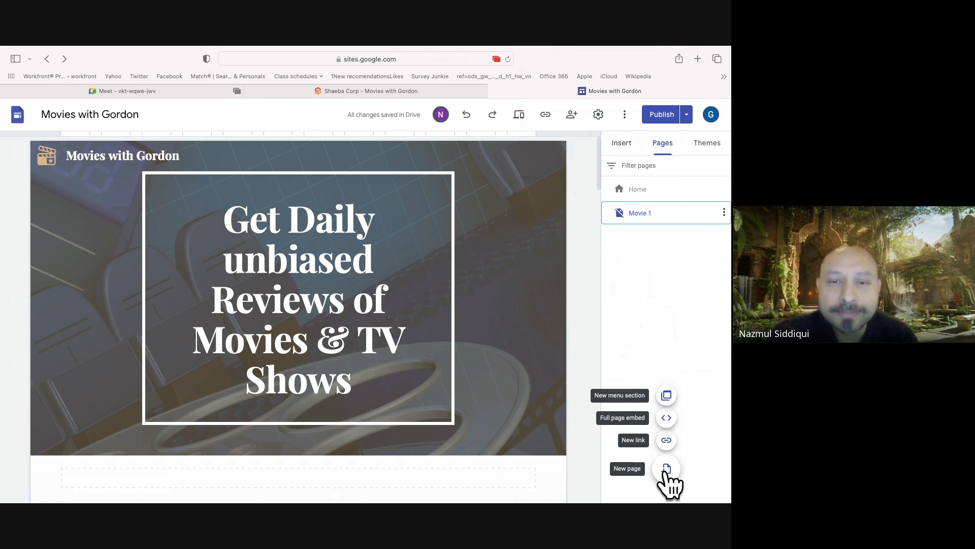
left_click(665, 470)
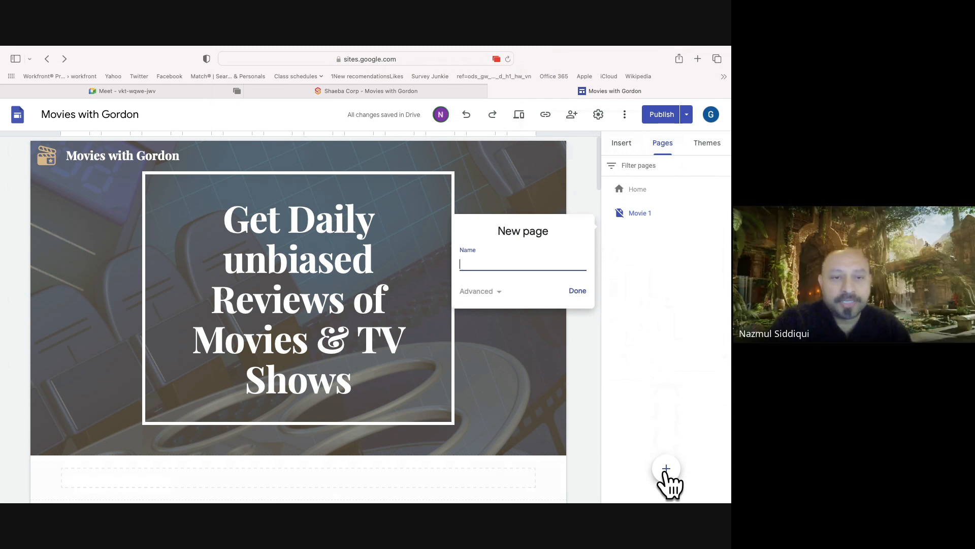
type("M")
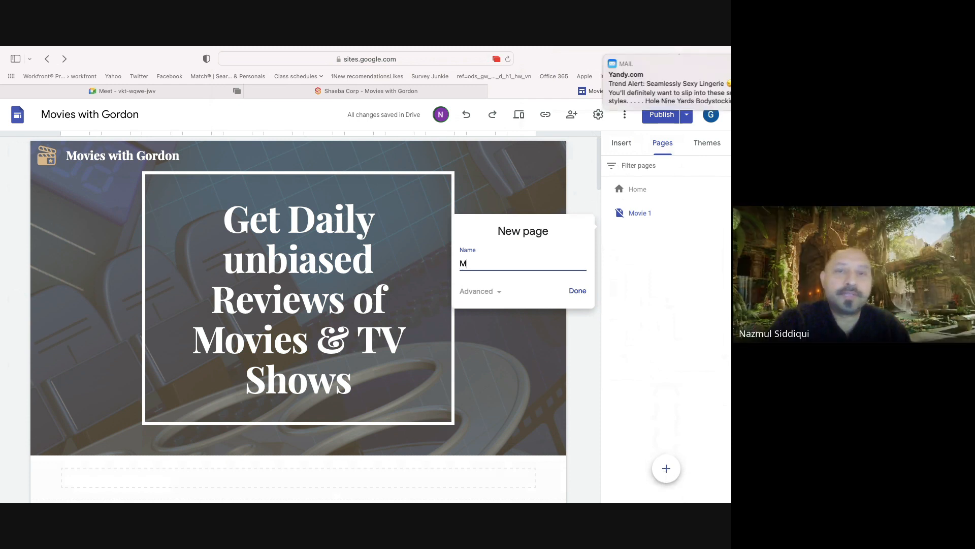
type("ovi")
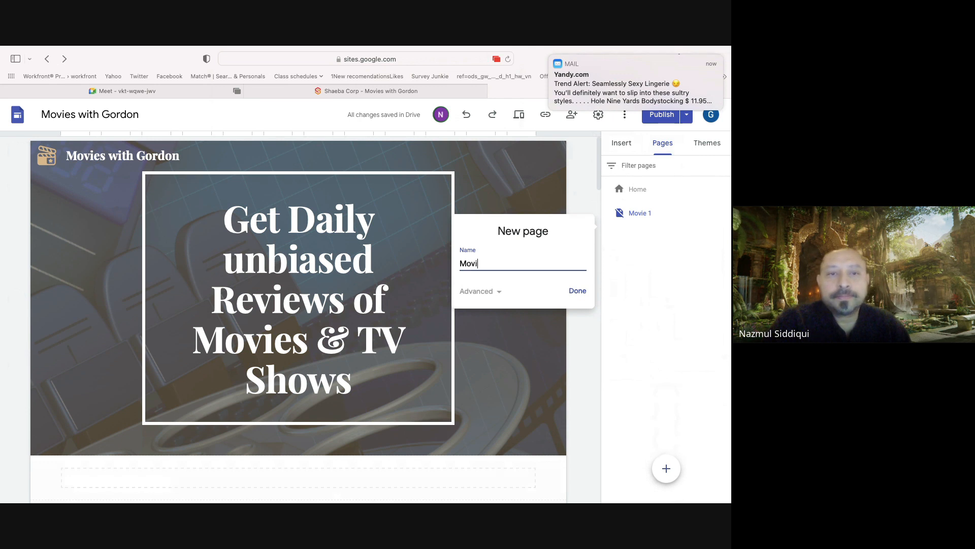
type("e 2")
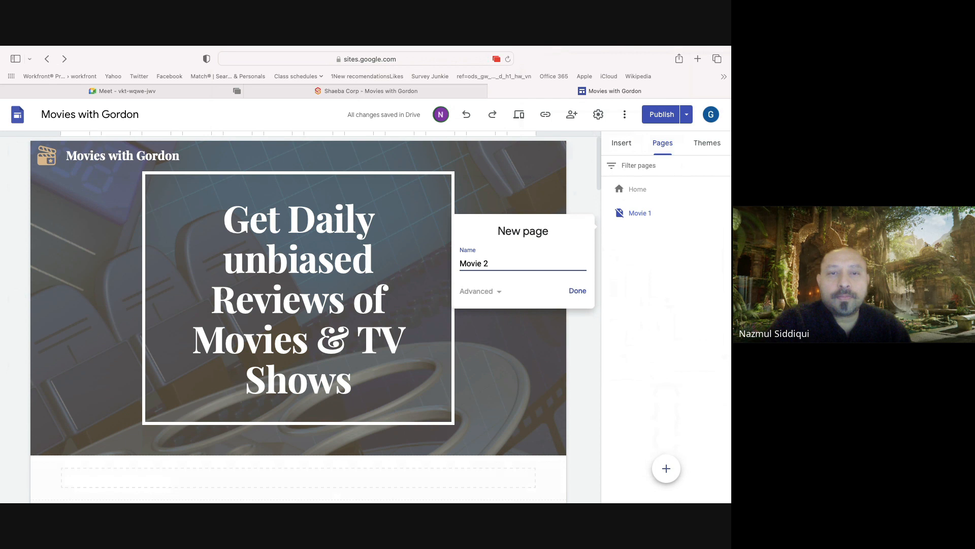
key("Return")
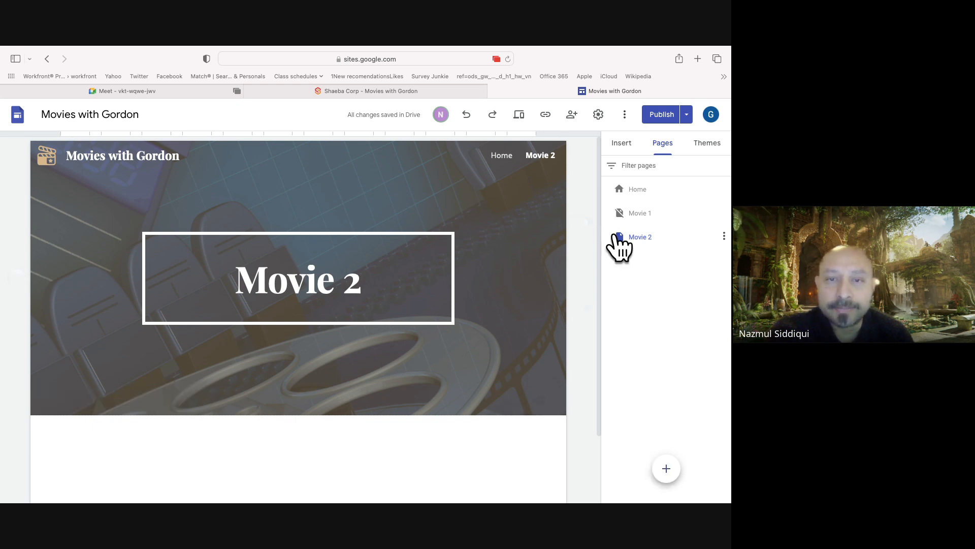
On the Movie 1 page, insert "Movie 1 Review" as its own paragraph before the existing text of the header title
left_click(633, 213)
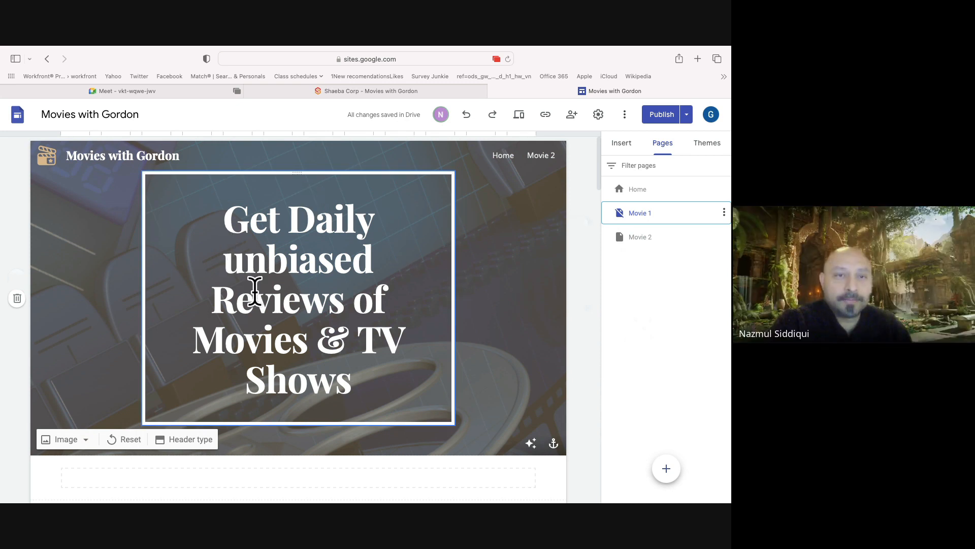
left_click(286, 260)
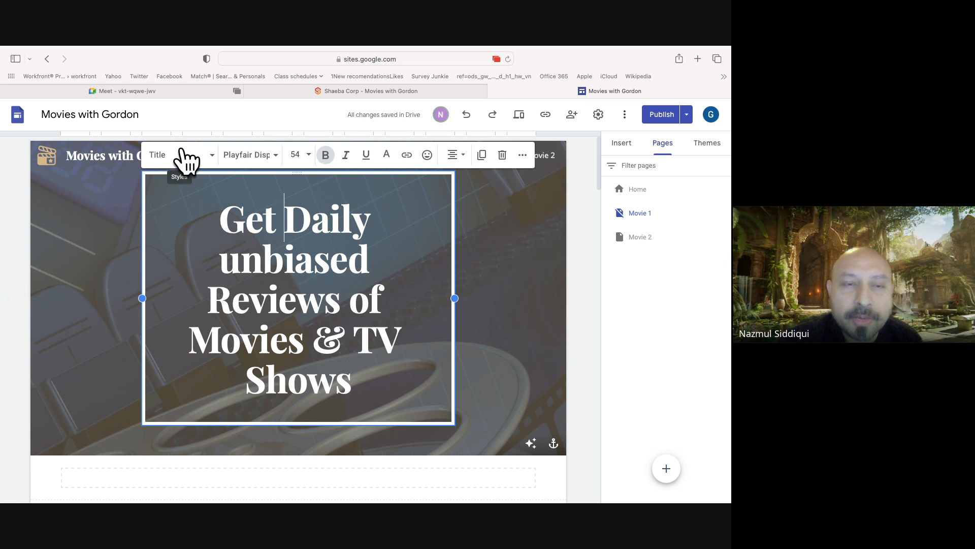
key("Left")
key("Left")
key("Left")
key("Left")
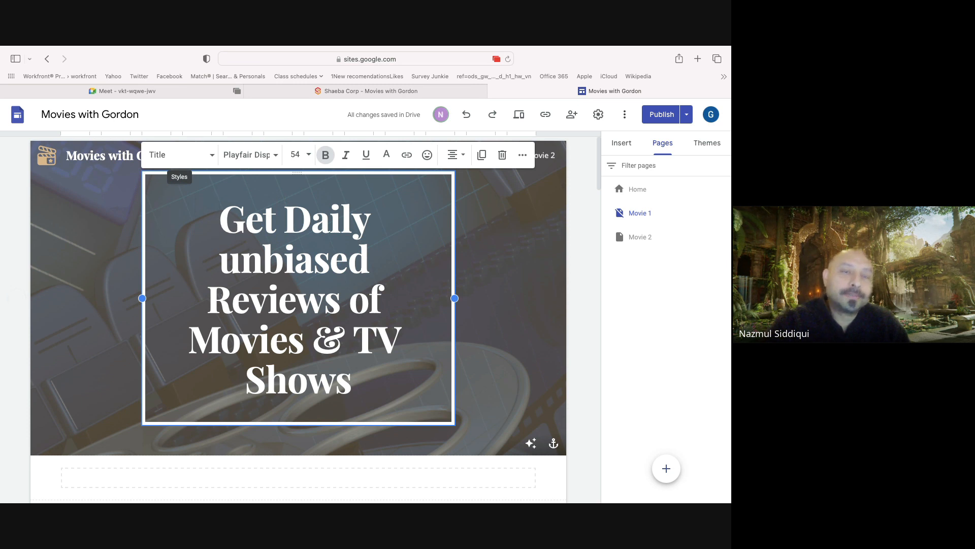
type("Mov")
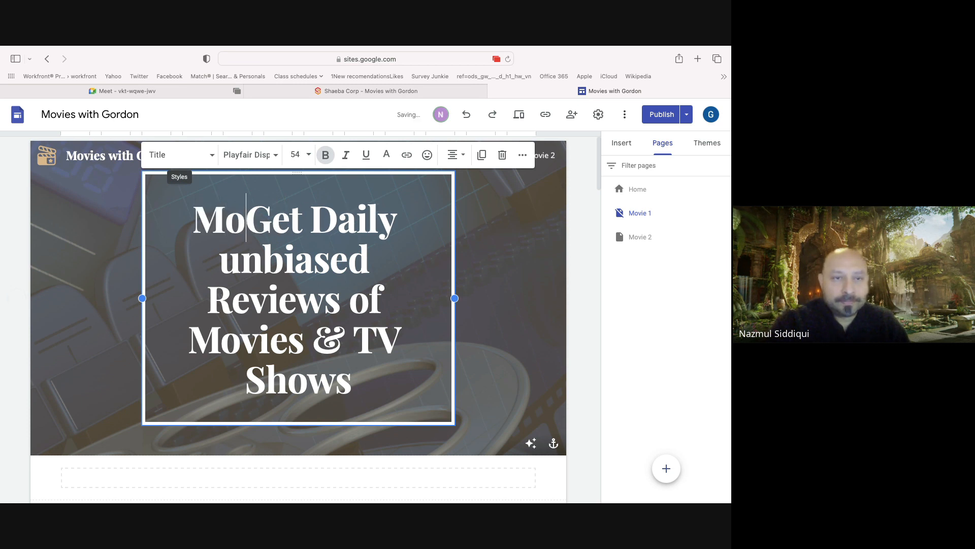
type("ie ")
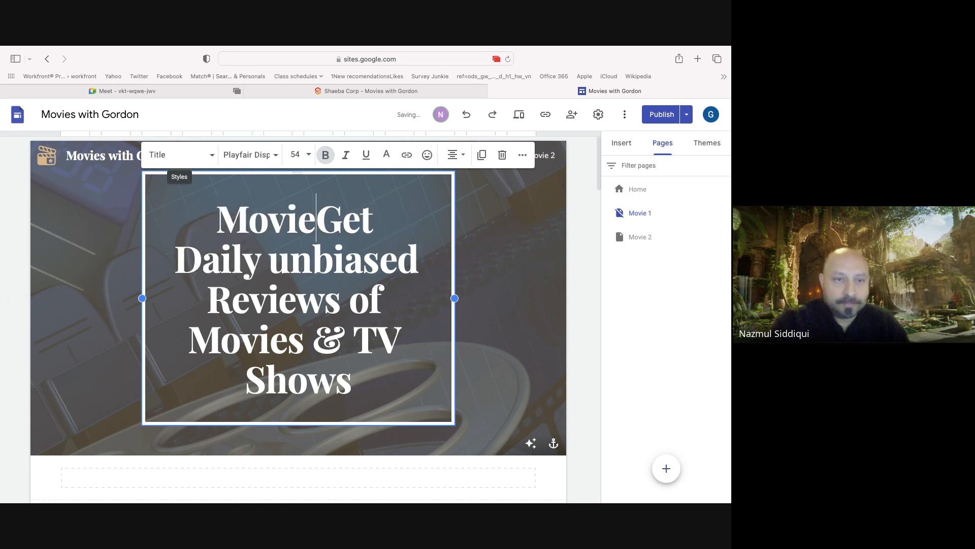
type("1 ")
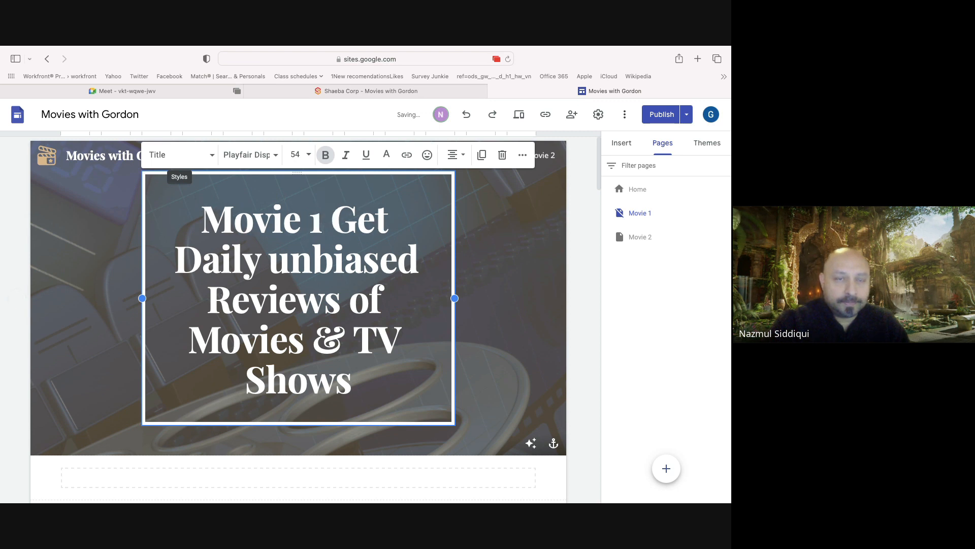
type("Review")
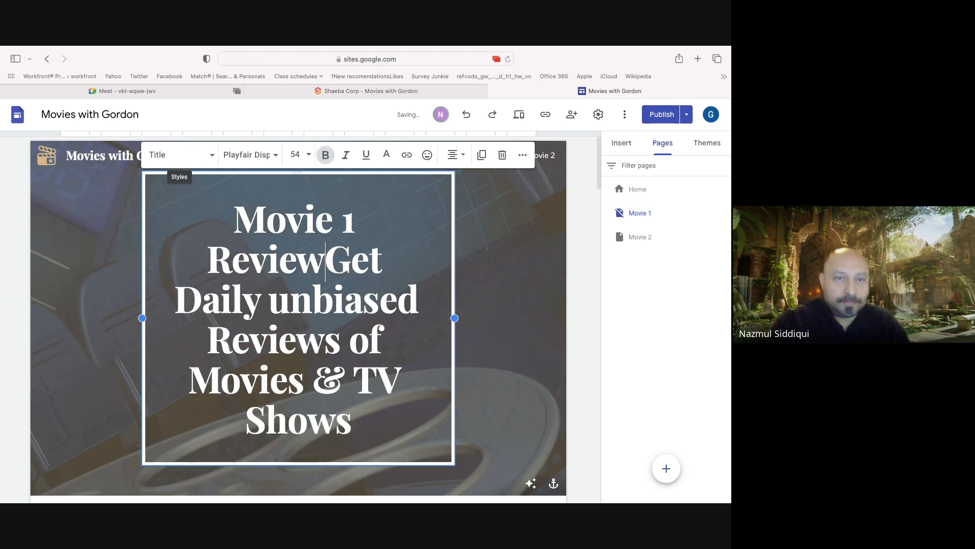
key("Return")
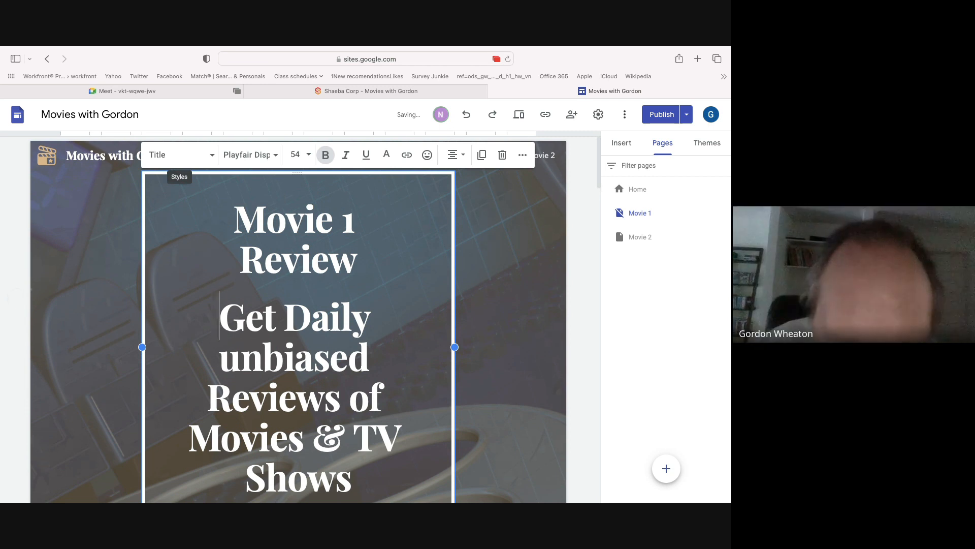
Delete the old tagline "Get Daily unbiased Reviews of Movies & TV Shows" and its empty line from the Movie 1 header title
key("Down")
key("Down")
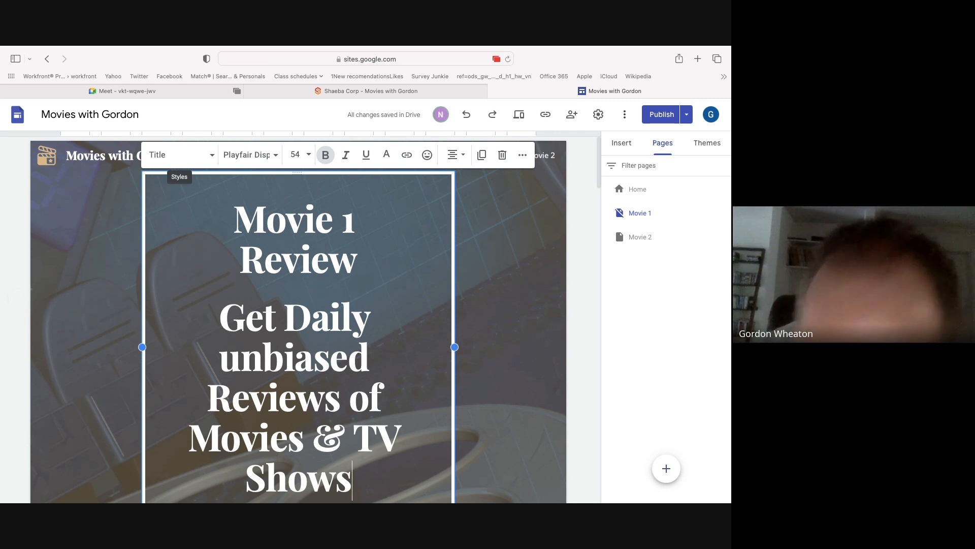
key("BackSpace")
key("BackSpace")
key("BackSpace")
key("BackSpace")
key("BackSpace")
key("BackSpace")
key("BackSpace")
key("BackSpace")
key("BackSpace")
key("BackSpace")
key("BackSpace")
key("BackSpace")
key("BackSpace")
key("BackSpace")
key("BackSpace")
key("BackSpace")
key("BackSpace")
key("BackSpace")
key("BackSpace")
key("BackSpace")
key("BackSpace")
key("BackSpace")
key("BackSpace")
key("BackSpace")
key("BackSpace")
key("BackSpace")
key("BackSpace")
key("BackSpace")
key("BackSpace")
key("BackSpace")
key("BackSpace")
key("BackSpace")
key("BackSpace")
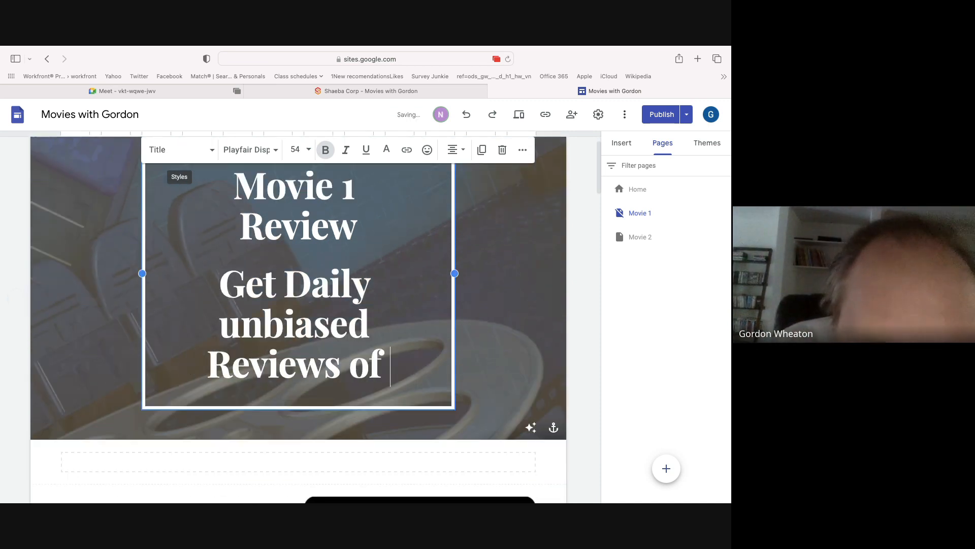
key("BackSpace")
key("BackSpace")
key("BackSpace")
key("BackSpace")
key("BackSpace")
key("BackSpace")
key("BackSpace")
key("BackSpace")
key("BackSpace")
key("BackSpace")
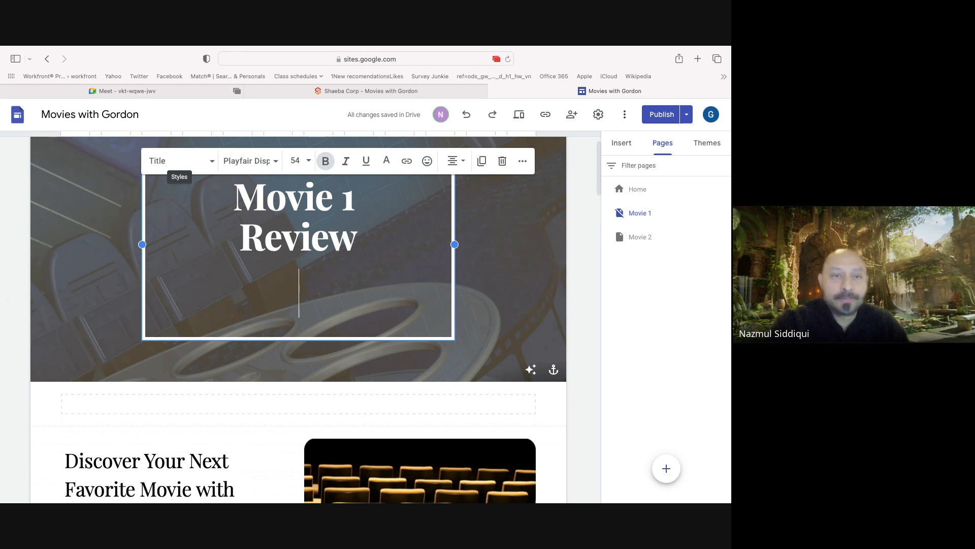
key("super+shift+l")
key("BackSpace")
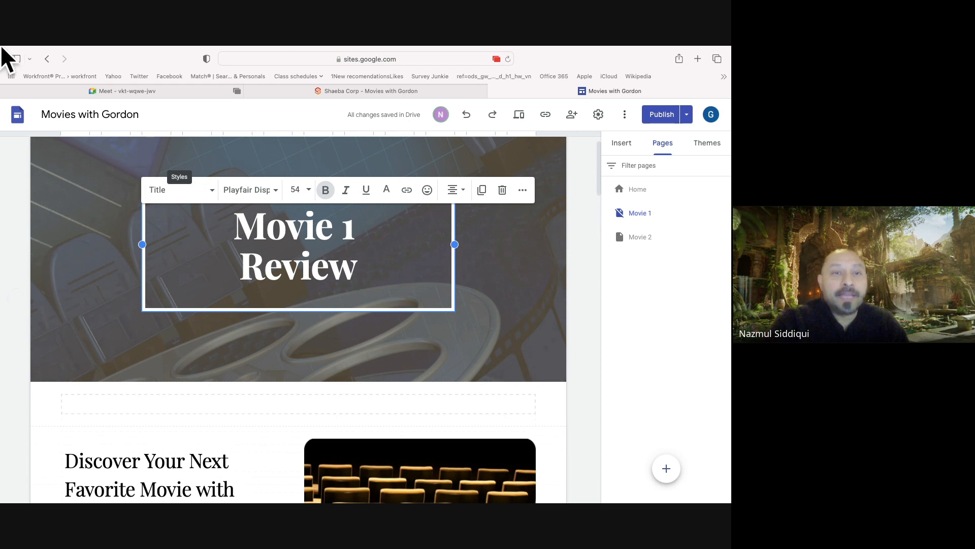
mouse_move(5, 52)
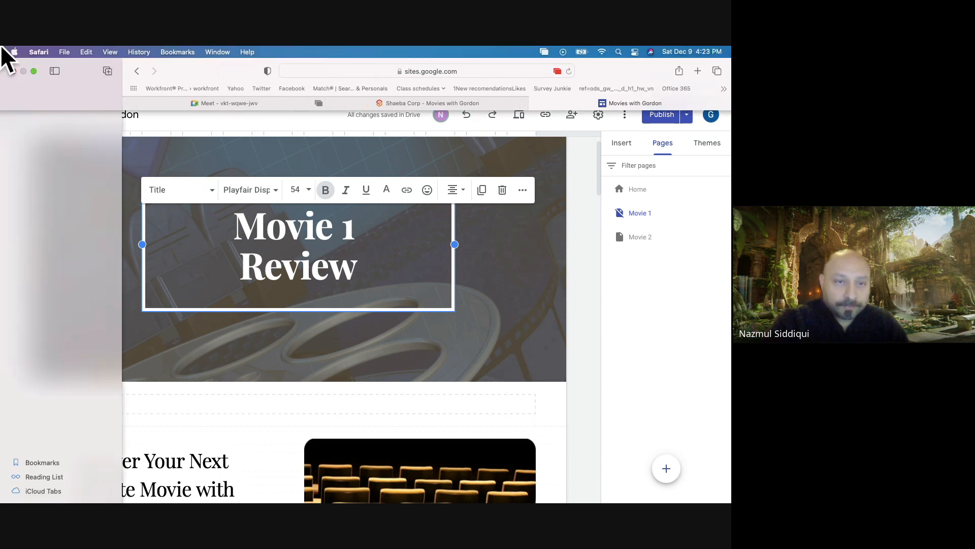
key("Left")
key("Left")
key("Left")
key("Left")
key("Left")
key("Left")
key("Left")
key("Left")
key("Left")
key("Left")
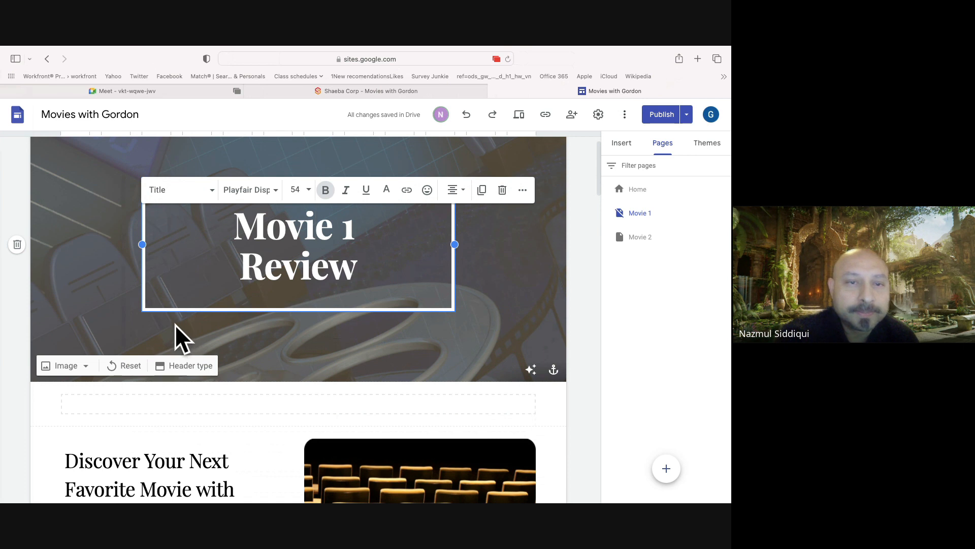
Try the Banner, Title only and Cover header types on the Movie 1 page
left_click(190, 366)
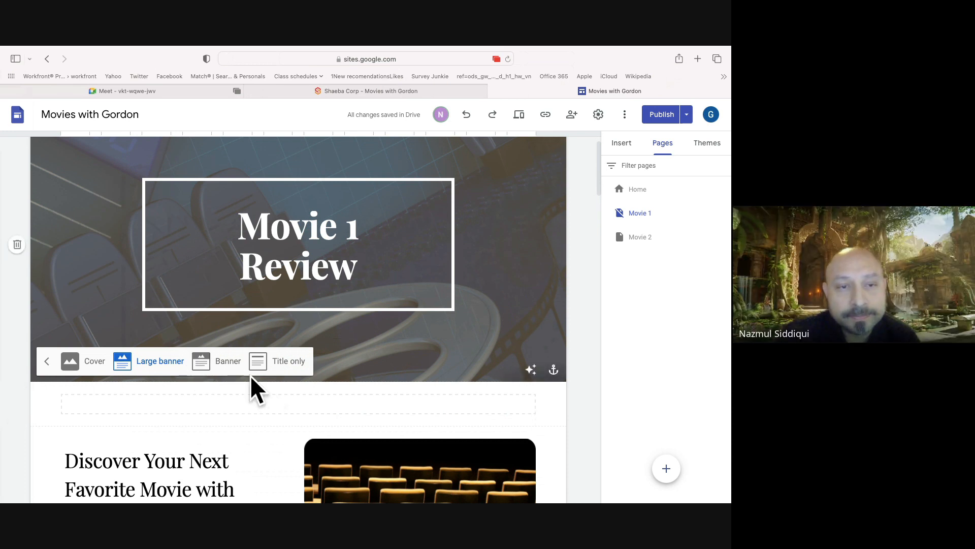
left_click(224, 362)
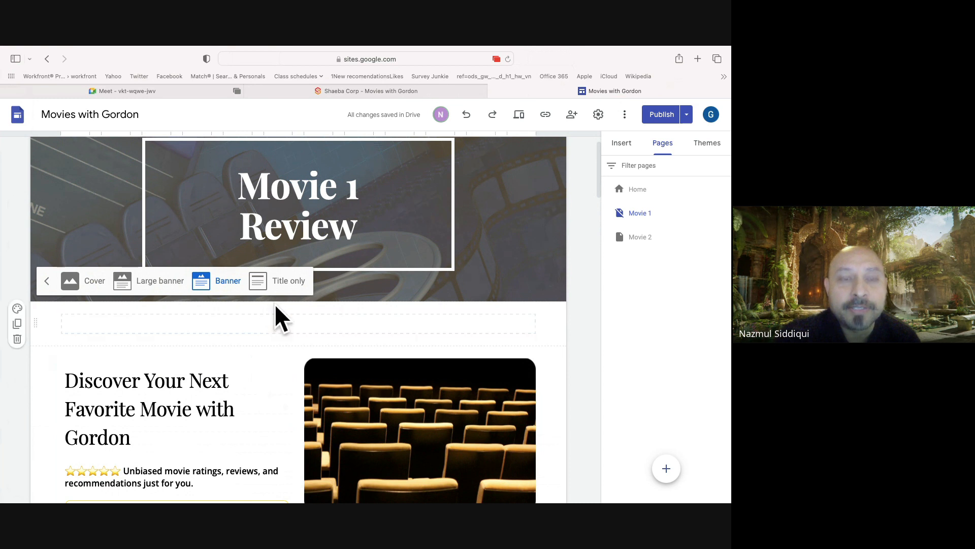
left_click(279, 287)
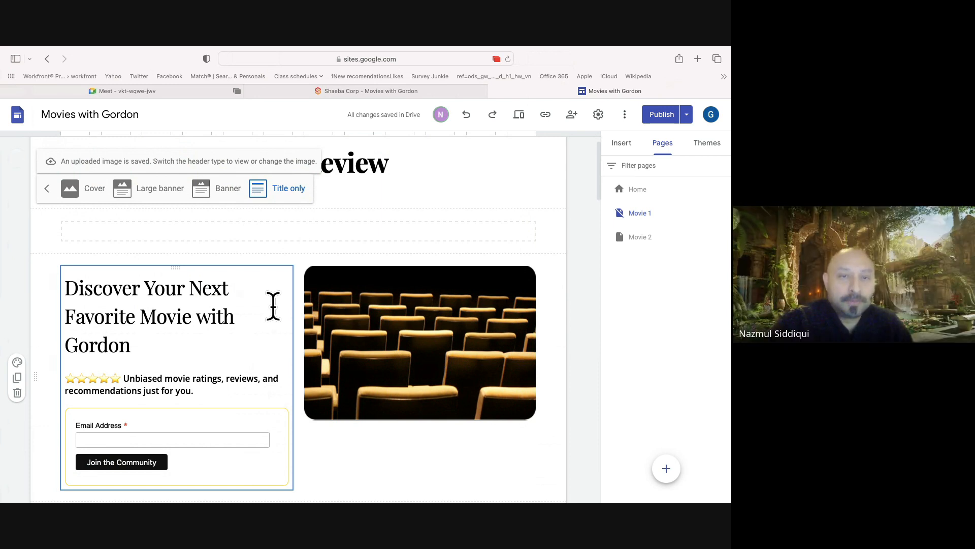
left_click(90, 201)
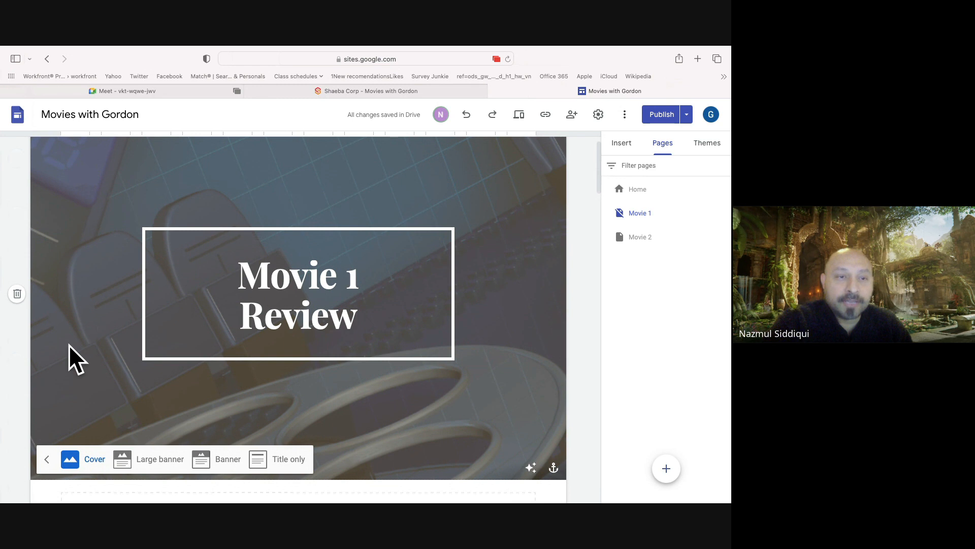
left_click(45, 460)
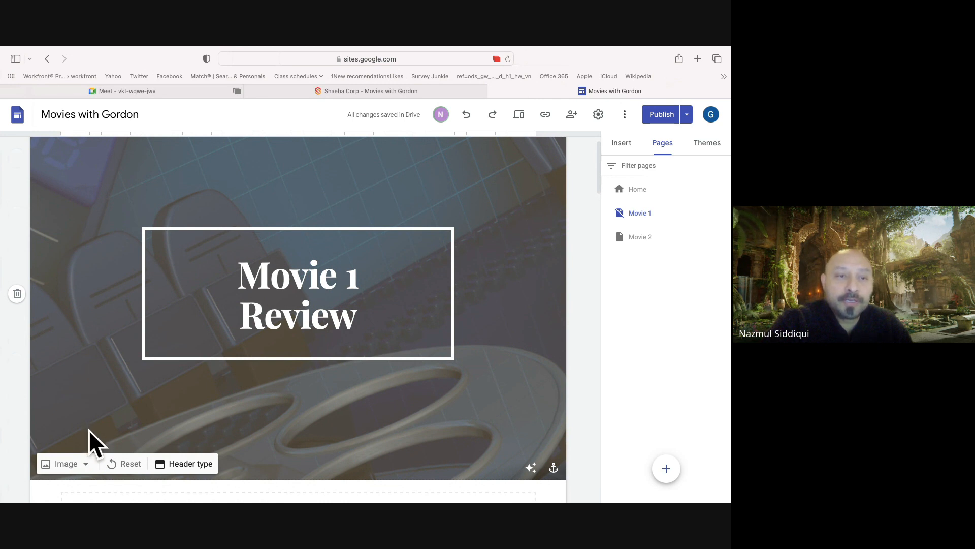
left_click(86, 464)
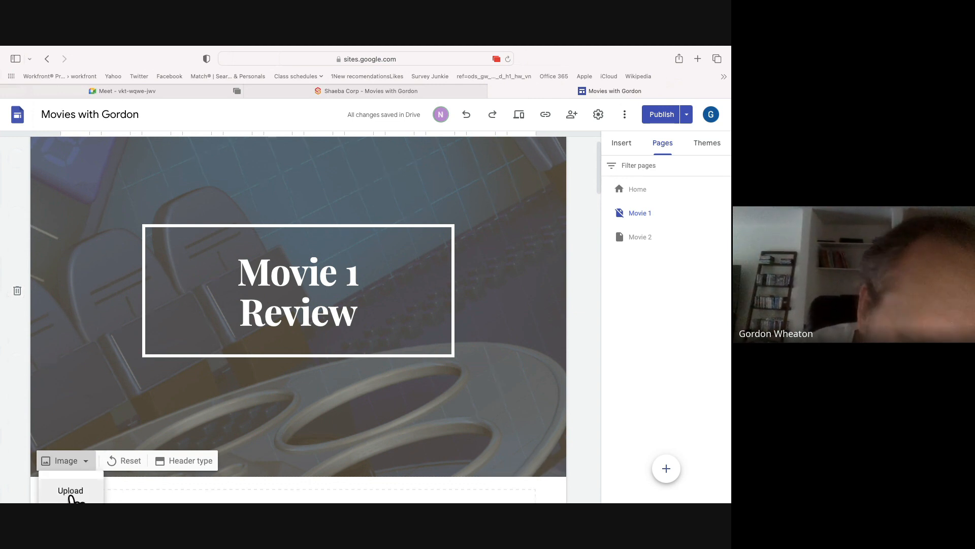
left_click(71, 492)
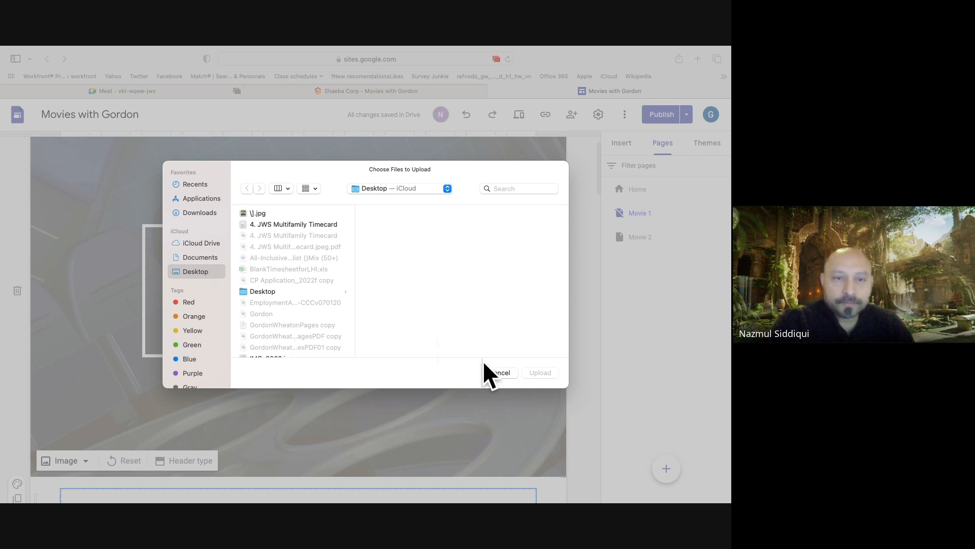
left_click(496, 372)
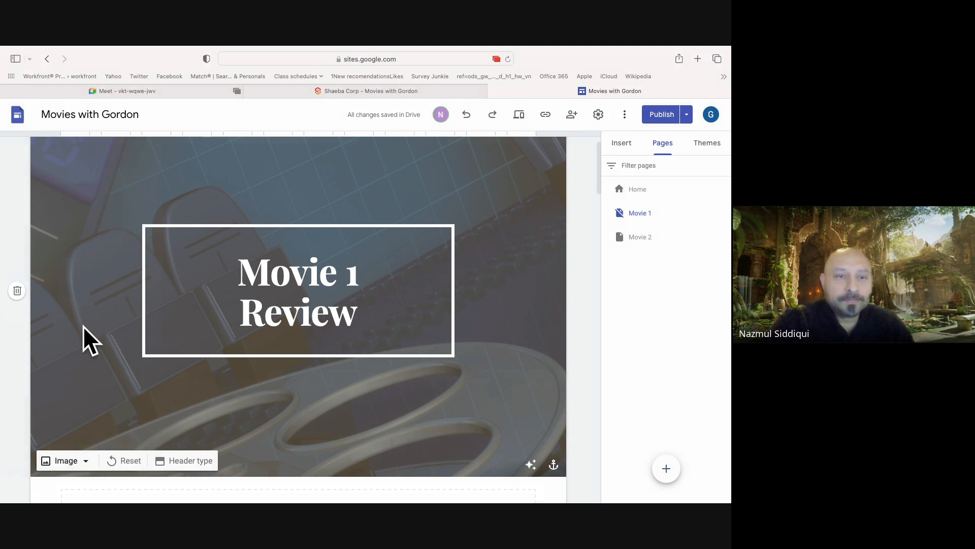
Set the Movie 1 page's header type to Large banner
left_click(192, 460)
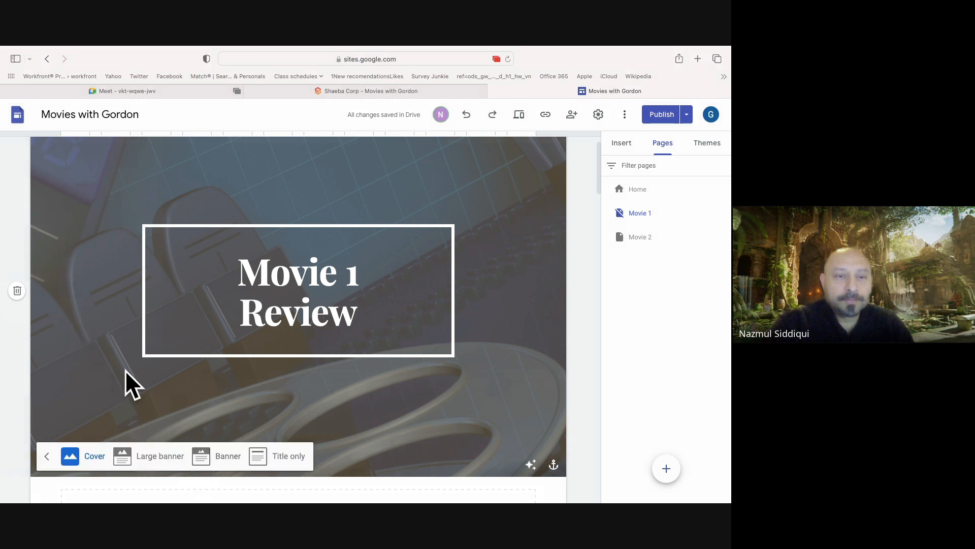
left_click(153, 457)
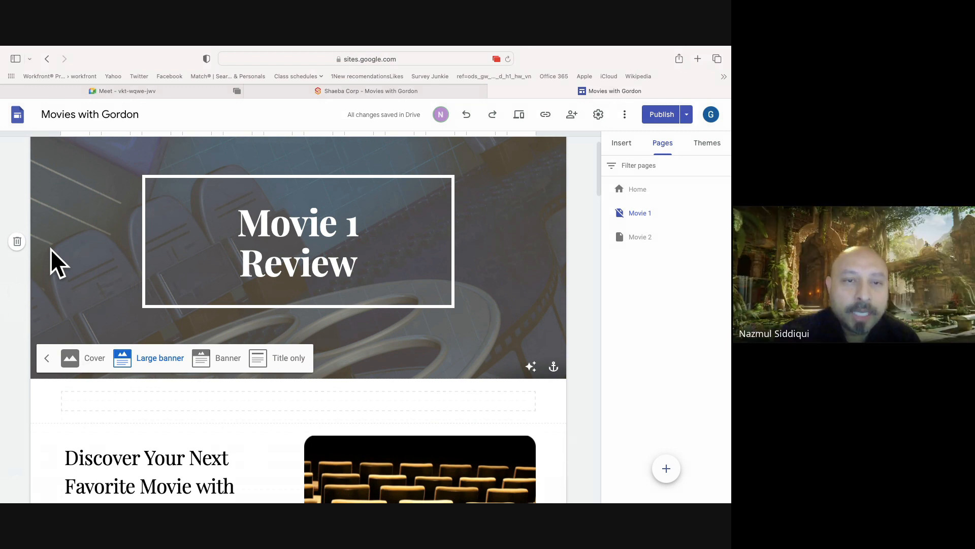
Insert a content block with one image beside text and place it directly above the "Join a Vibrant Community" section
scroll(50, 249, "down", 6)
scroll(50, 248, "down", 1)
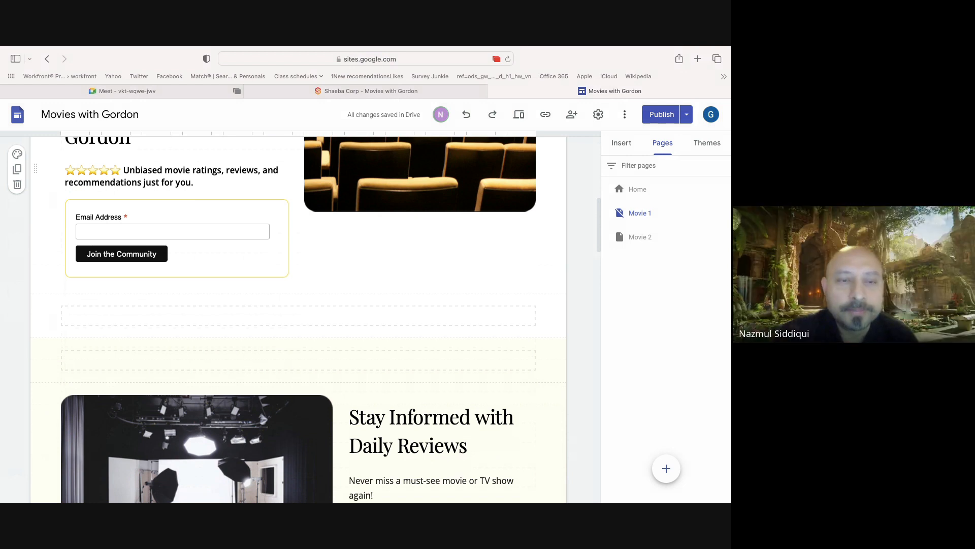
scroll(298, 319, "up", 3)
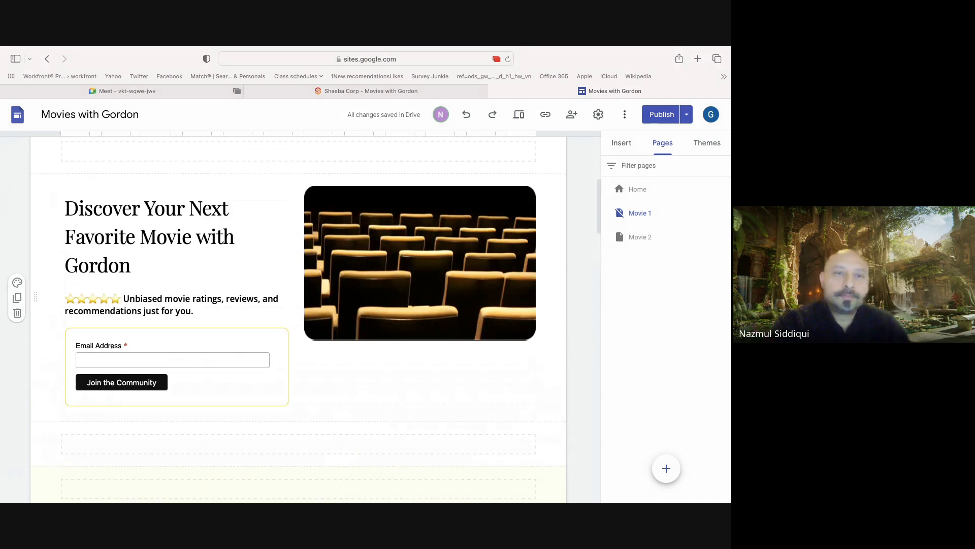
scroll(299, 319, "up", 2)
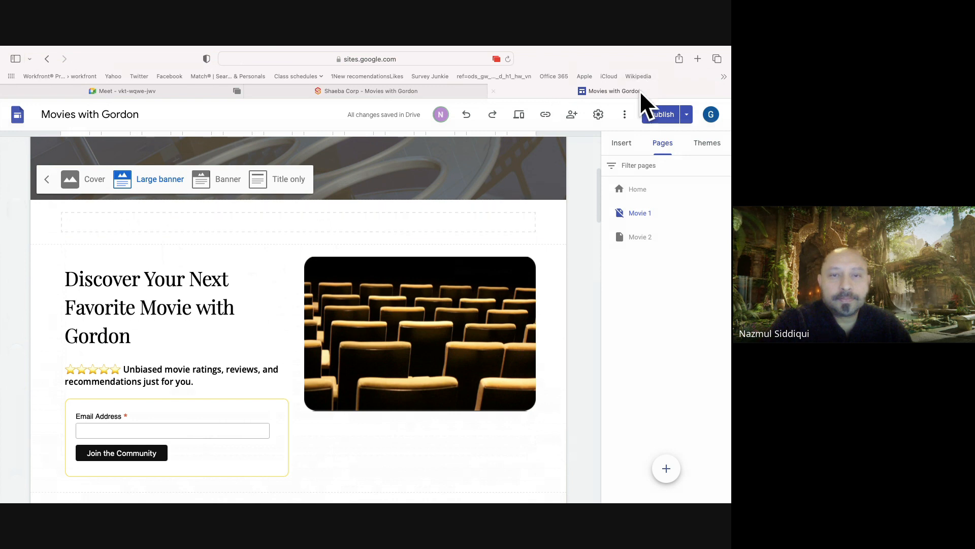
left_click(624, 148)
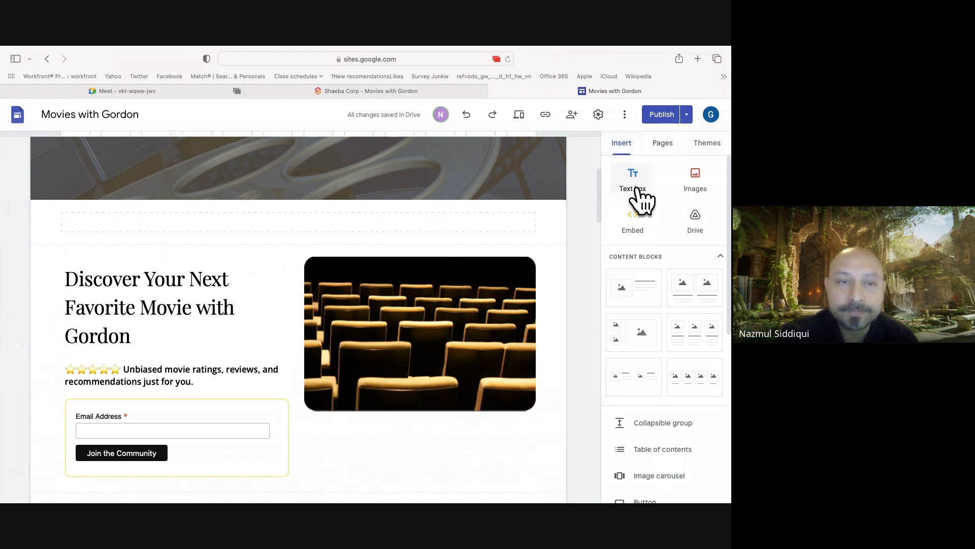
left_click(641, 298)
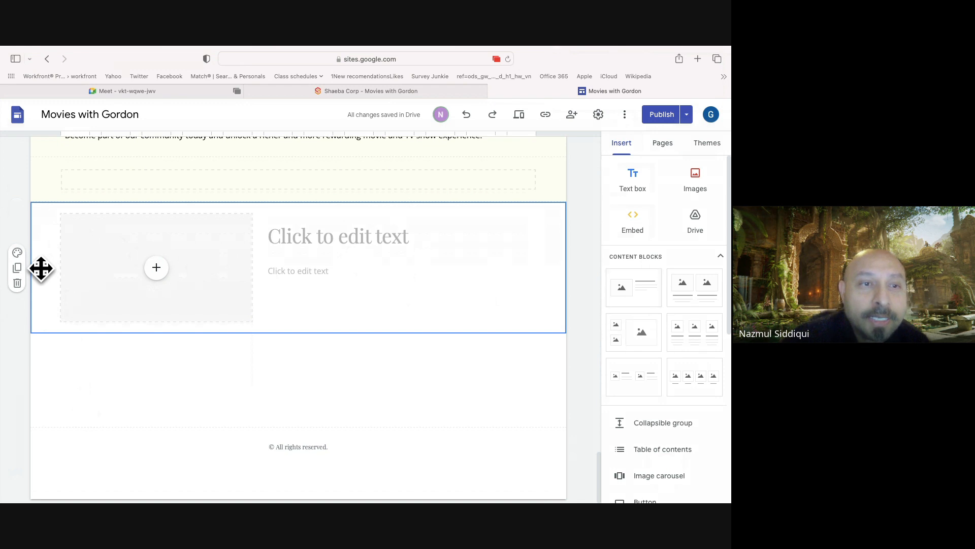
left_click_drag(41, 268, 54, 178)
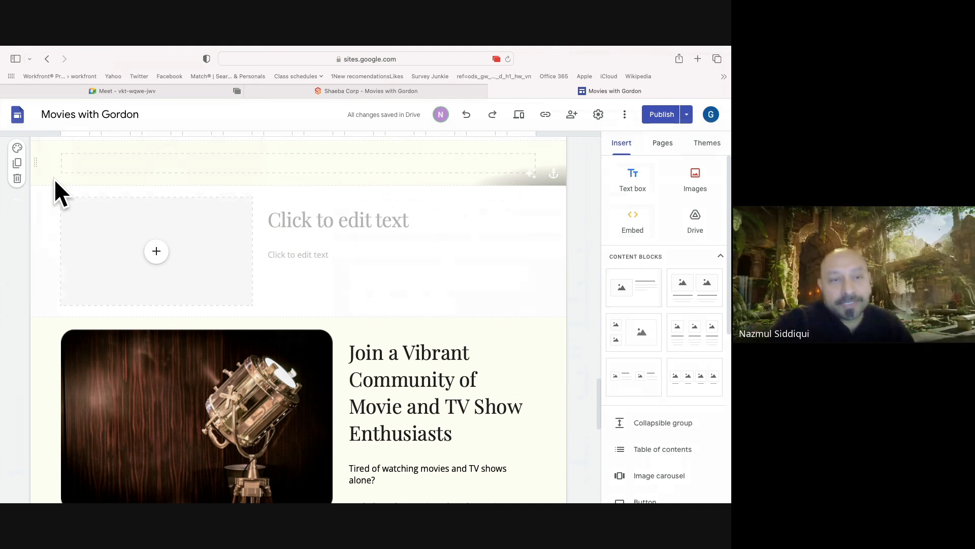
Enter "Comedy" as the title of the new content block
left_click(157, 252)
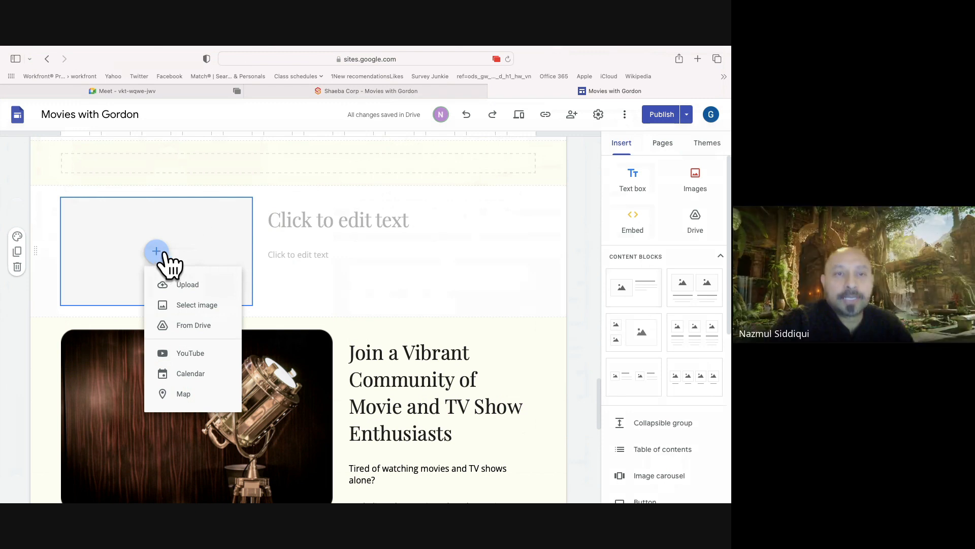
left_click(296, 225)
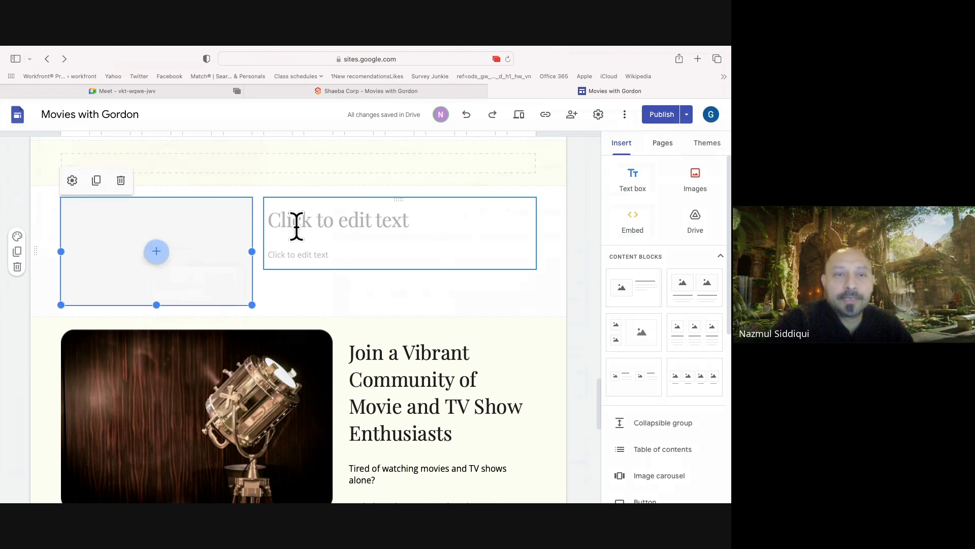
left_click(296, 226)
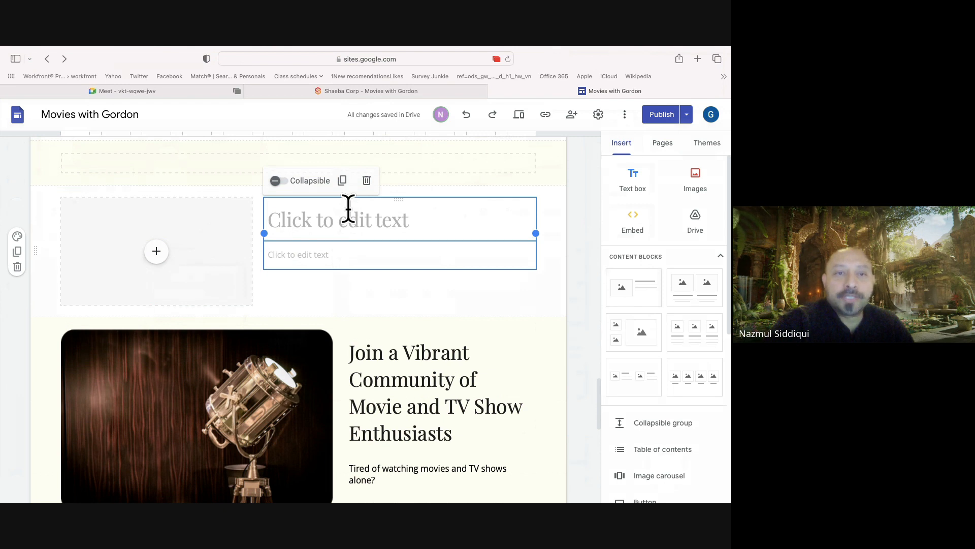
left_click(322, 213)
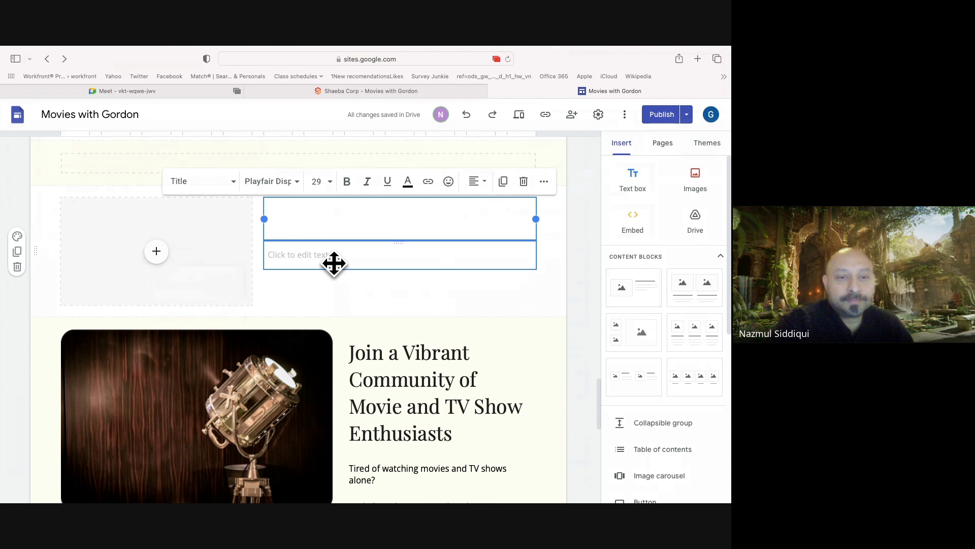
type("C")
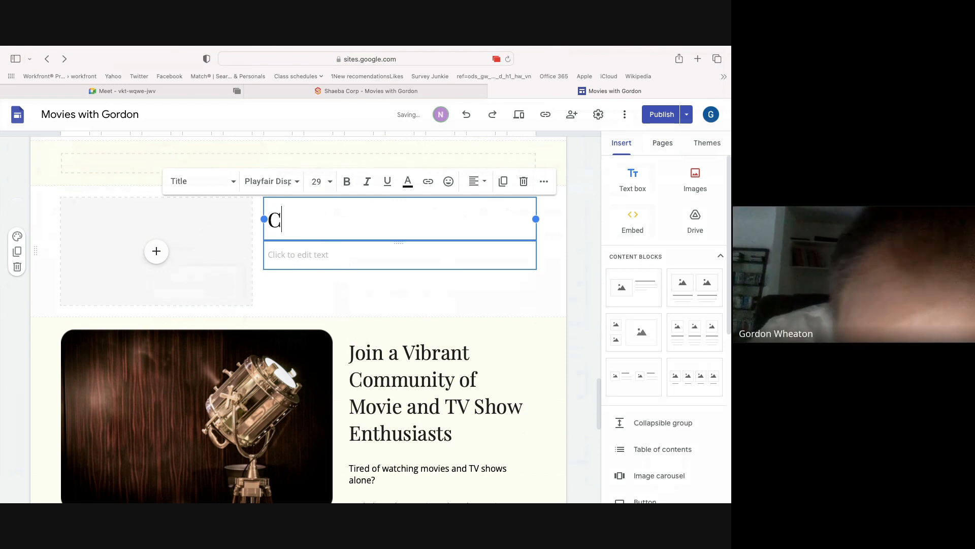
type("ome")
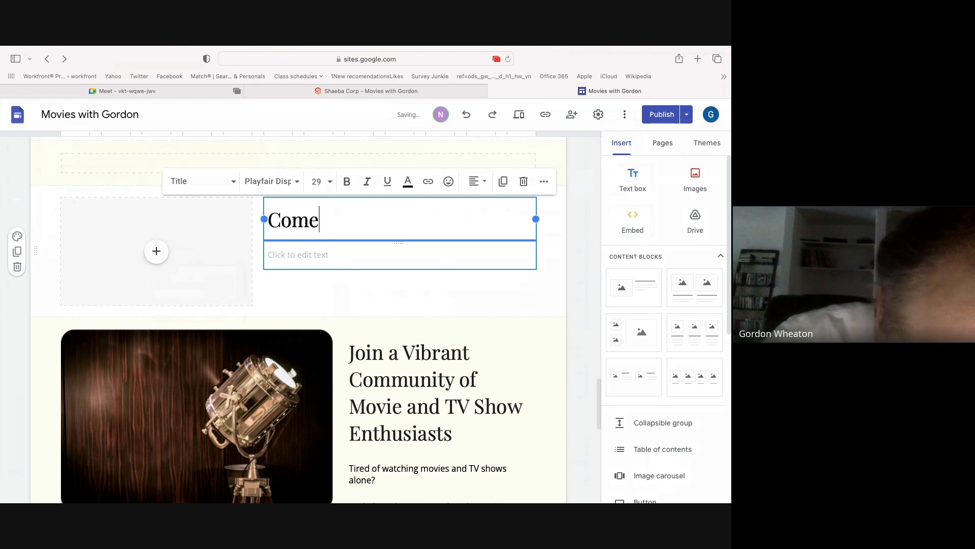
type("dy")
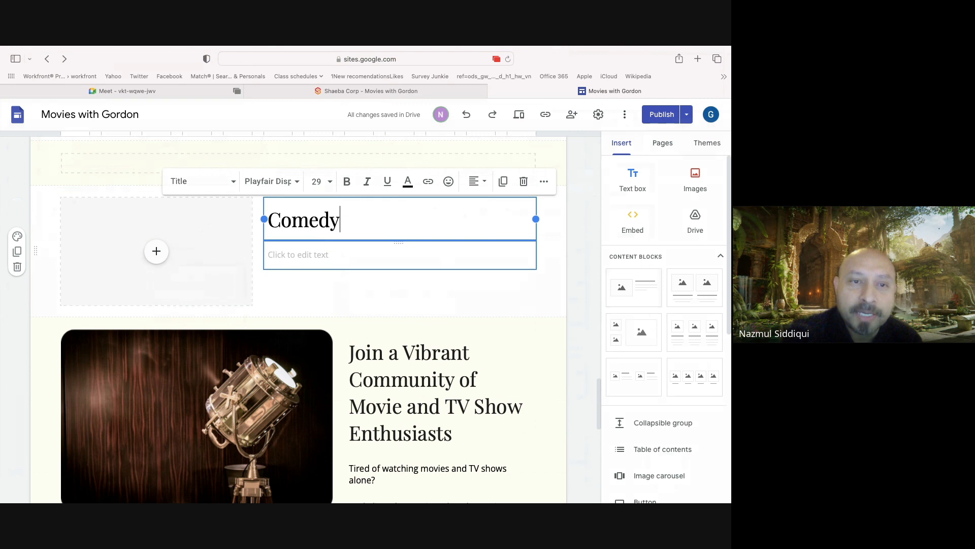
Enter "How to Lose a Guy in Ten" as the body text beneath the "Comedy" title
left_click(302, 256)
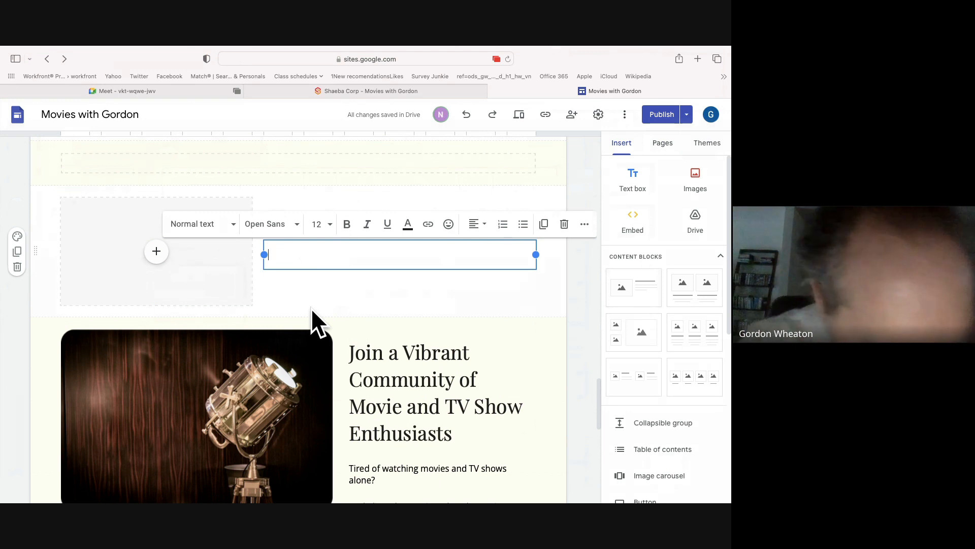
type("How")
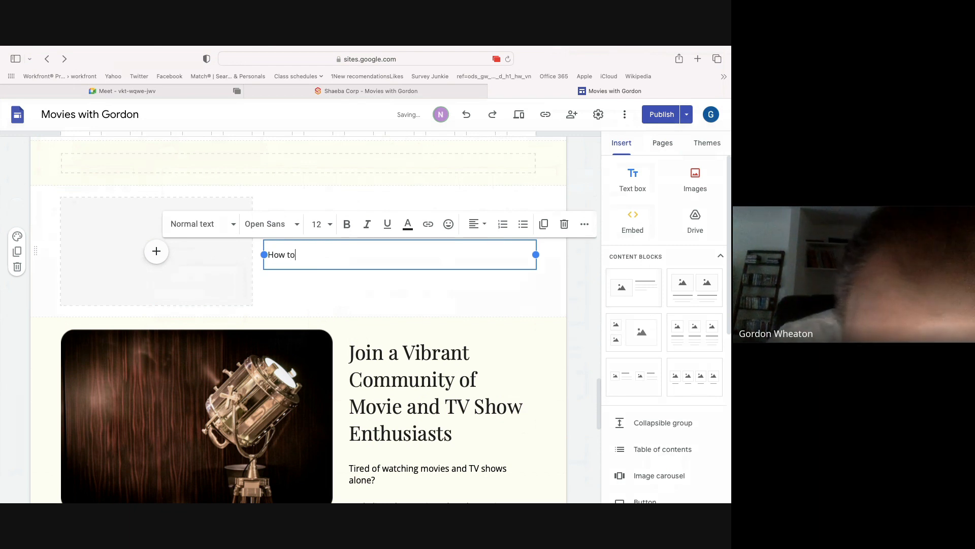
type("to L")
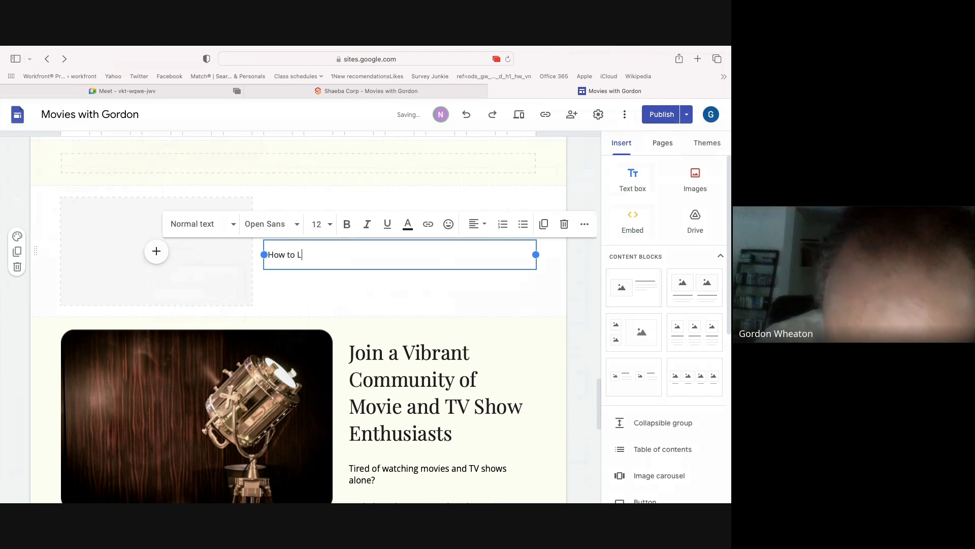
type("ose ")
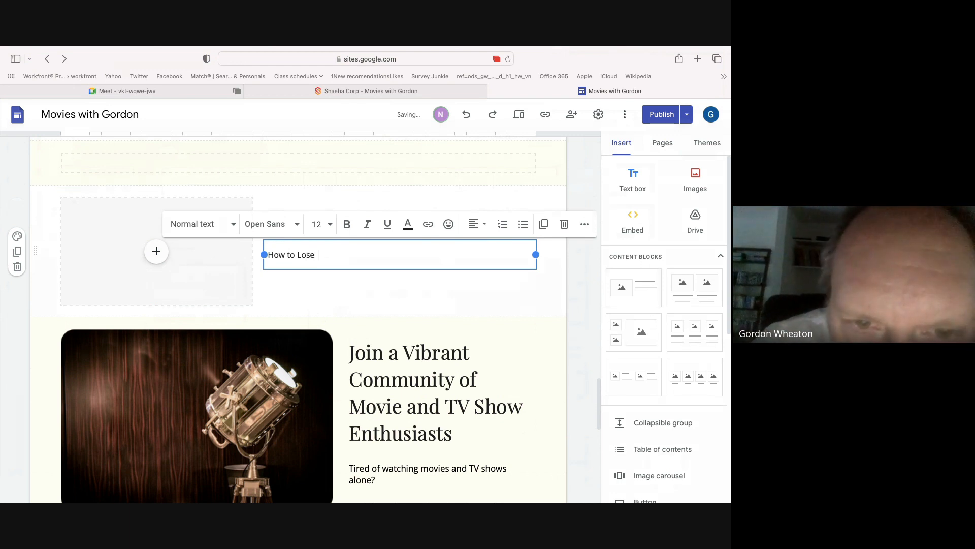
type("a")
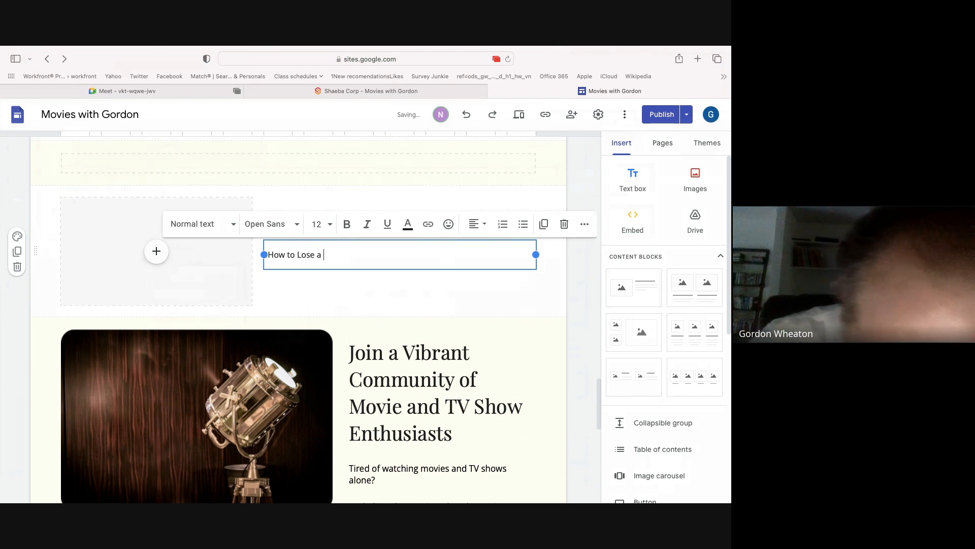
type(" Guy ")
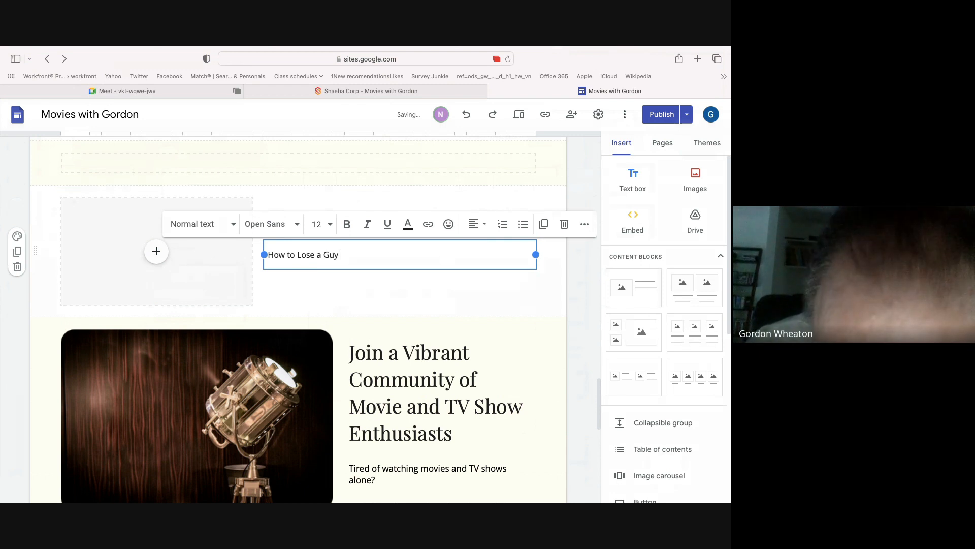
type("in")
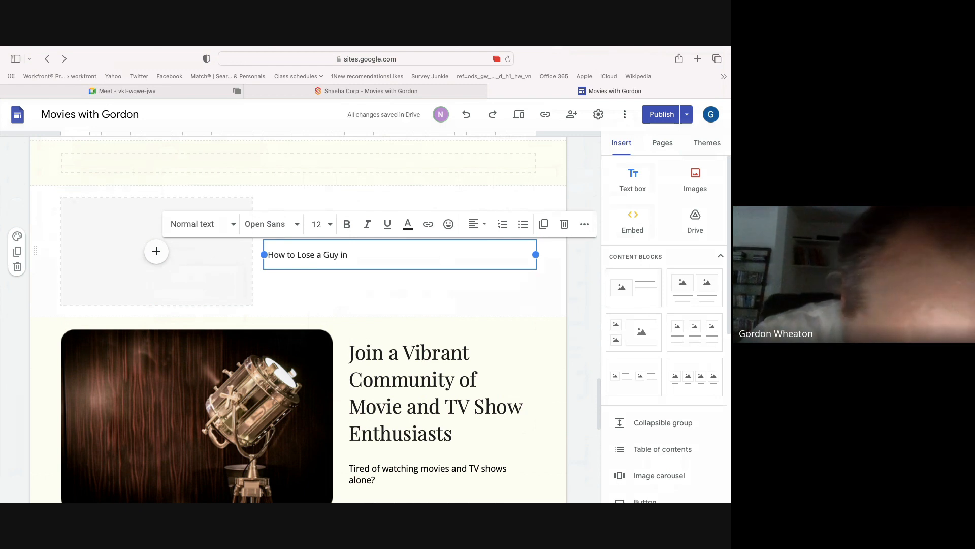
type(" Ten")
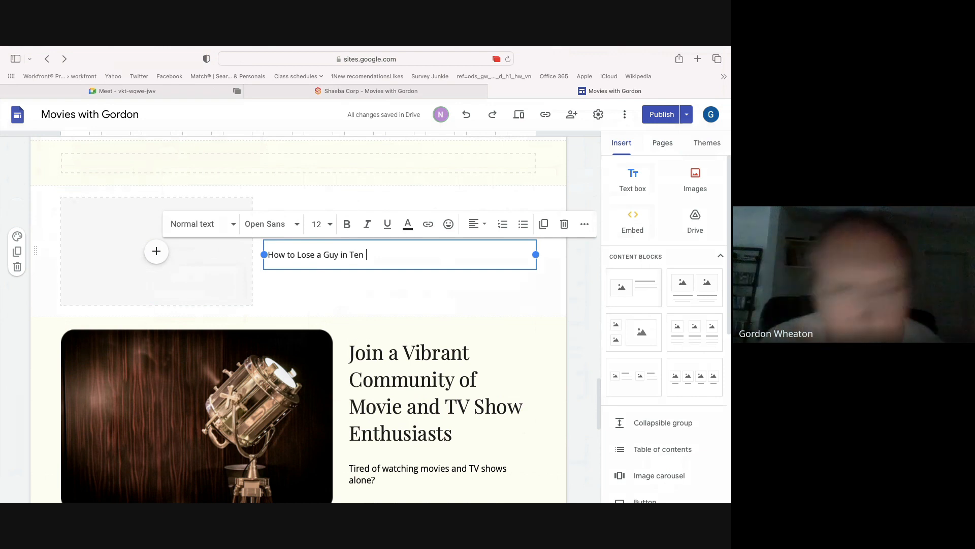
Insert a content block with two images side by side, each with text below, at the end of the page
mouse_move(1, 47)
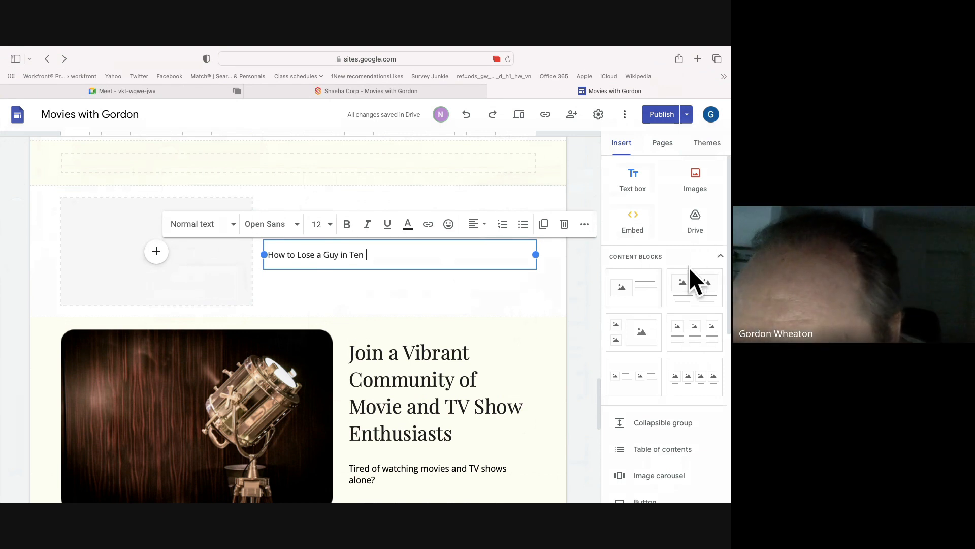
left_click(700, 300)
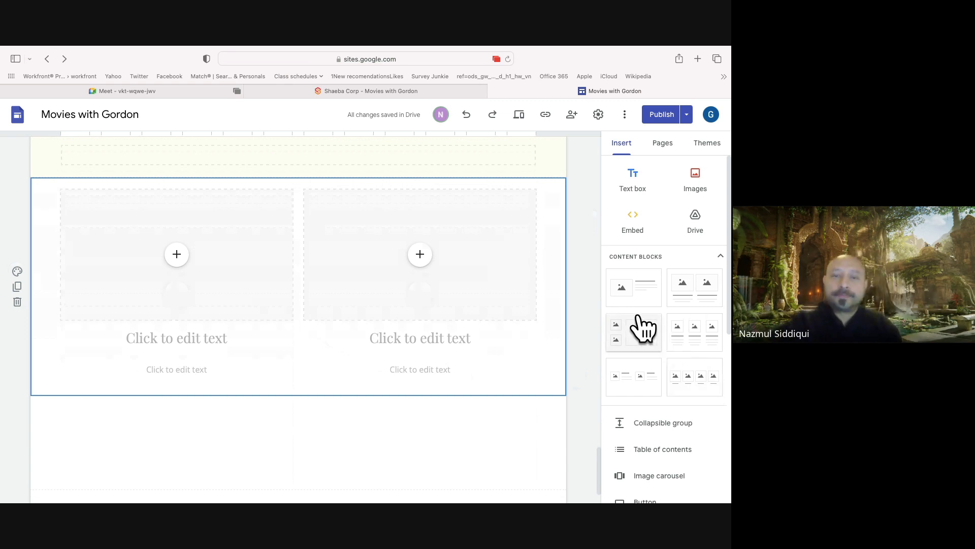
Insert a button named "Anything" that links to the site's Home page
scroll(534, 169, "up", 6)
scroll(533, 170, "up", 6)
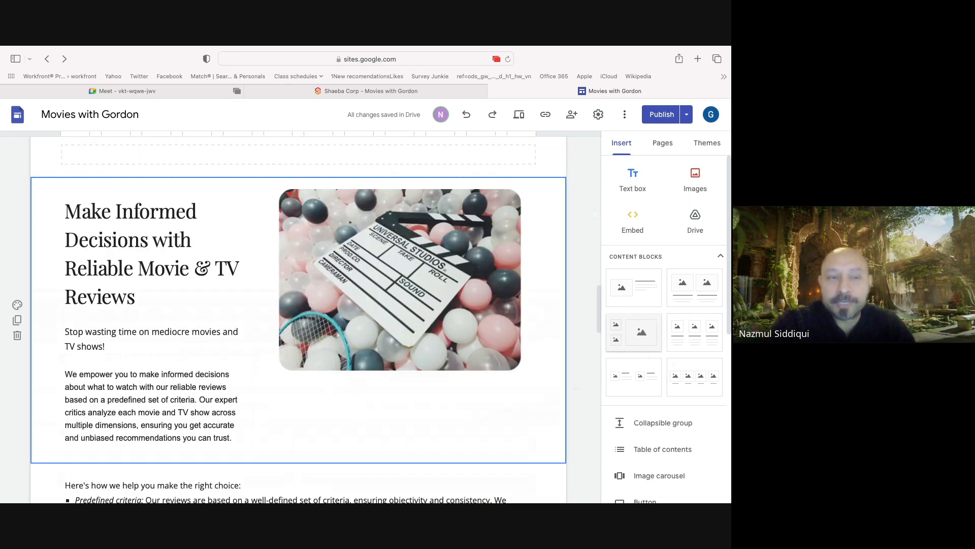
scroll(298, 319, "down", 8)
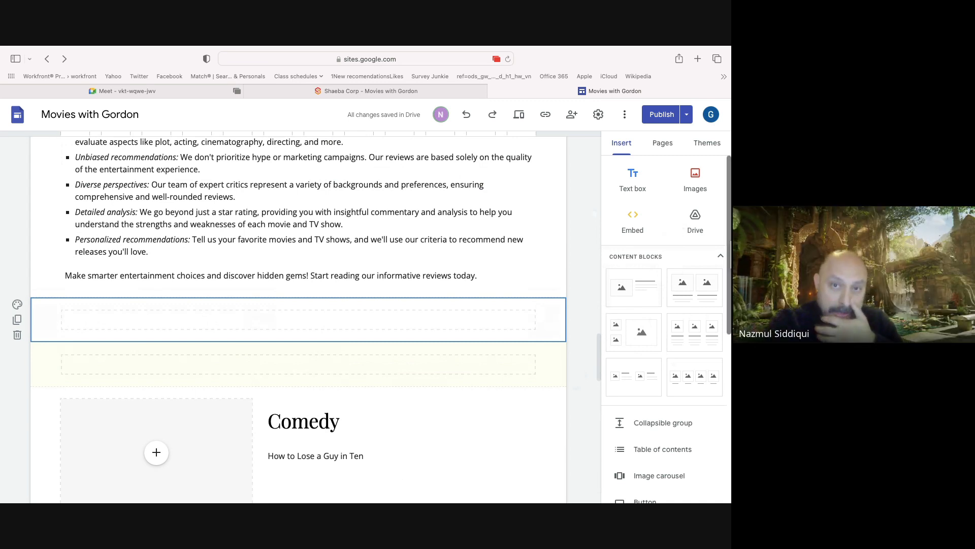
left_click(720, 250)
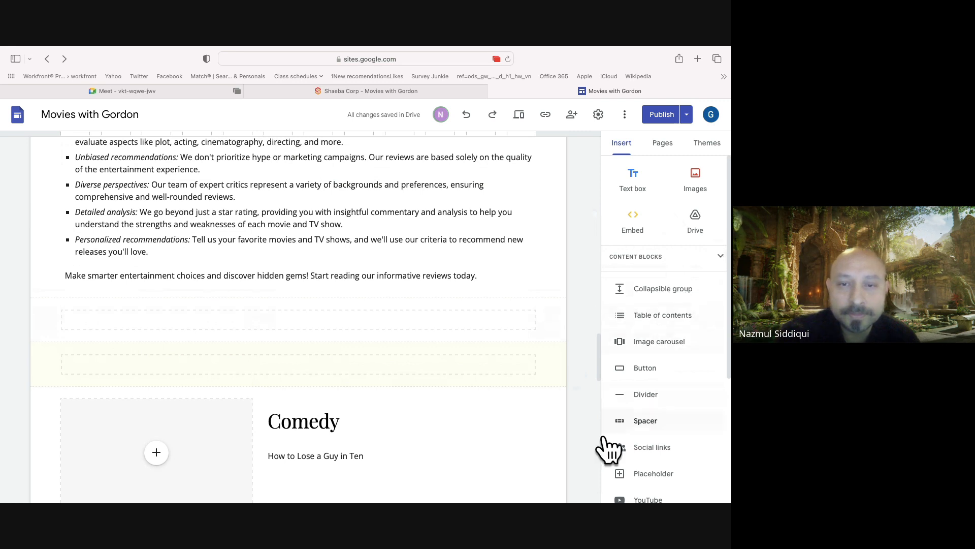
left_click(648, 370)
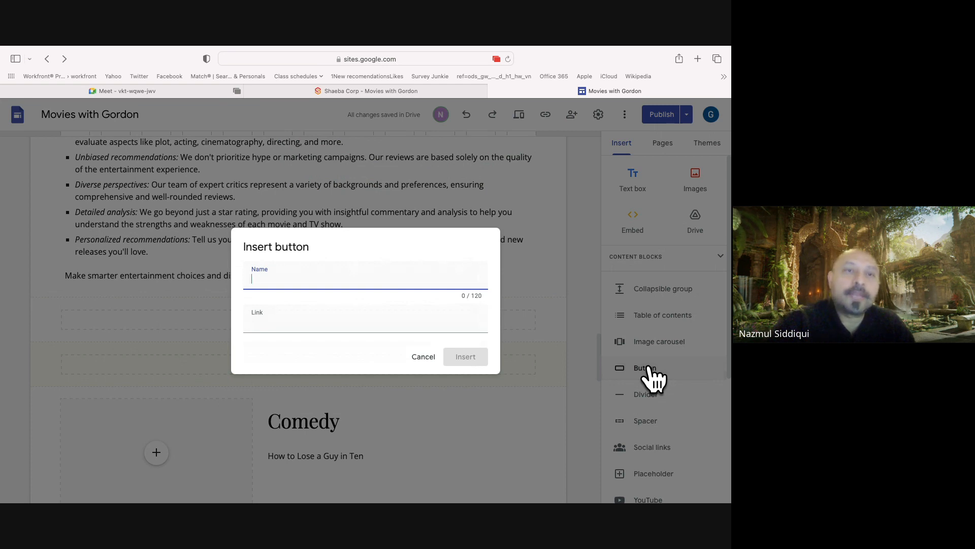
type("An")
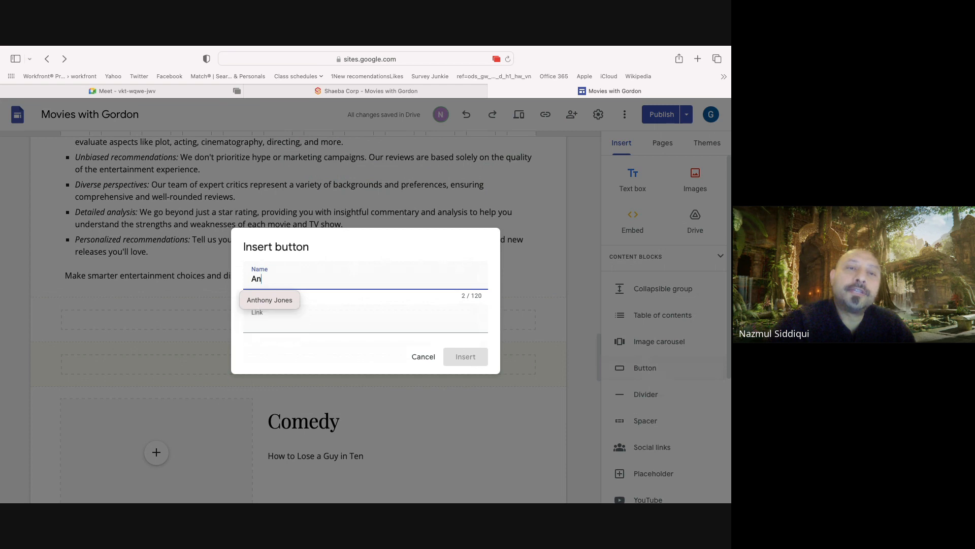
type("ythi")
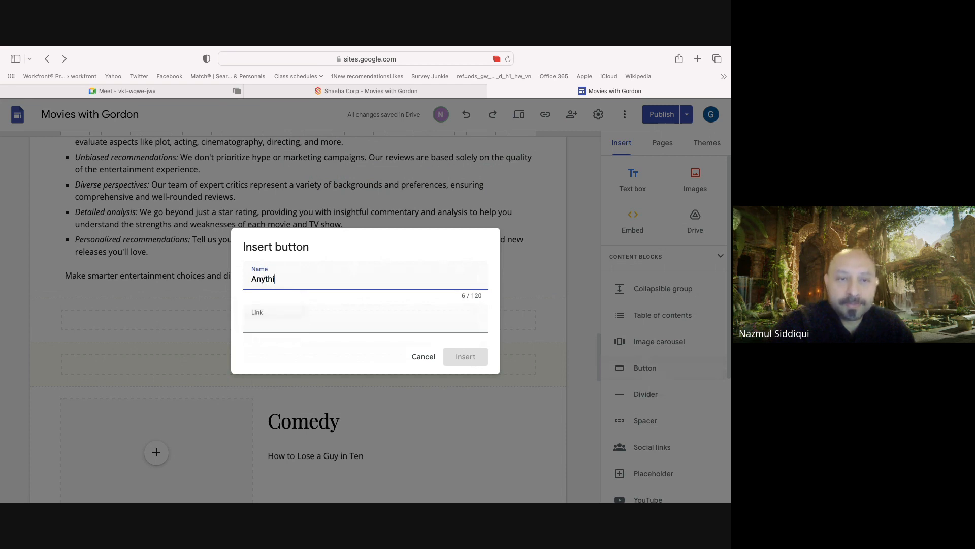
type("ng")
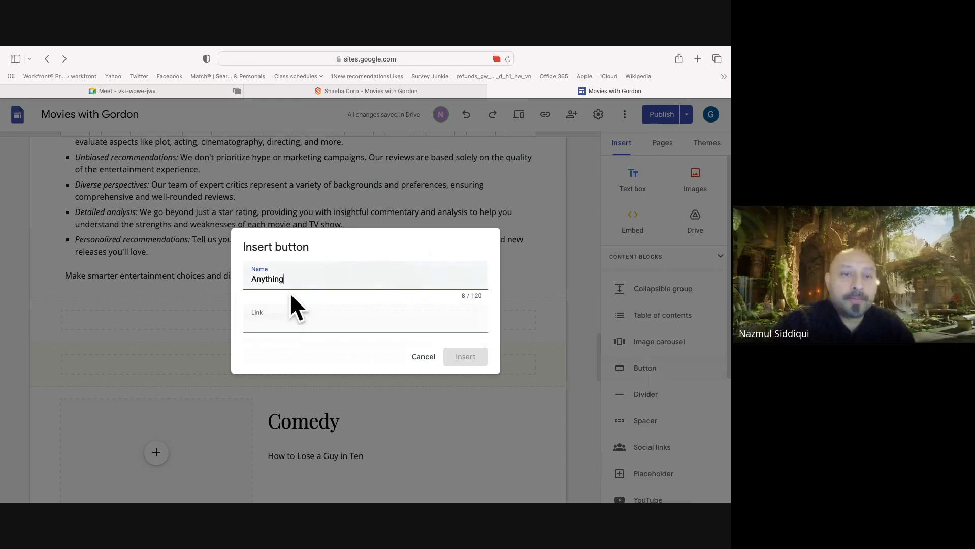
left_click(256, 308)
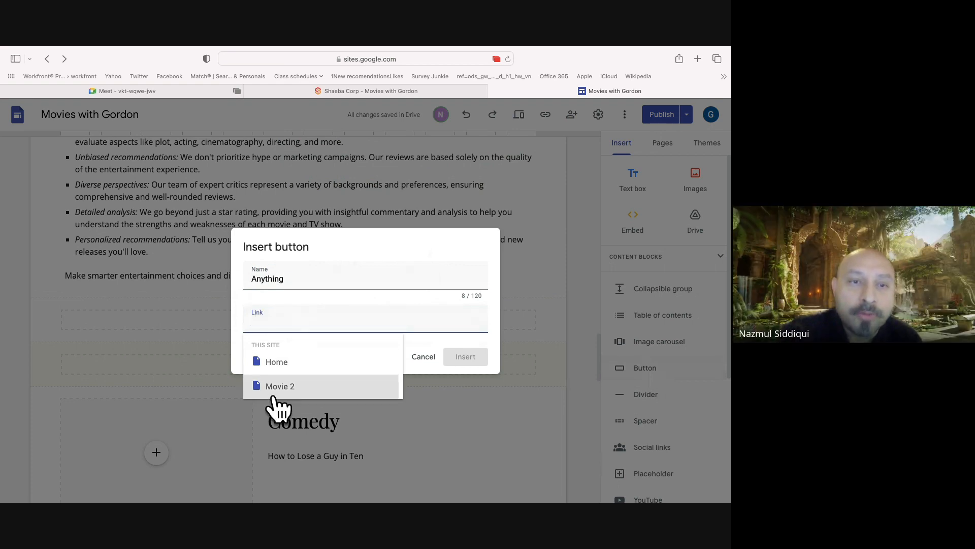
left_click(272, 370)
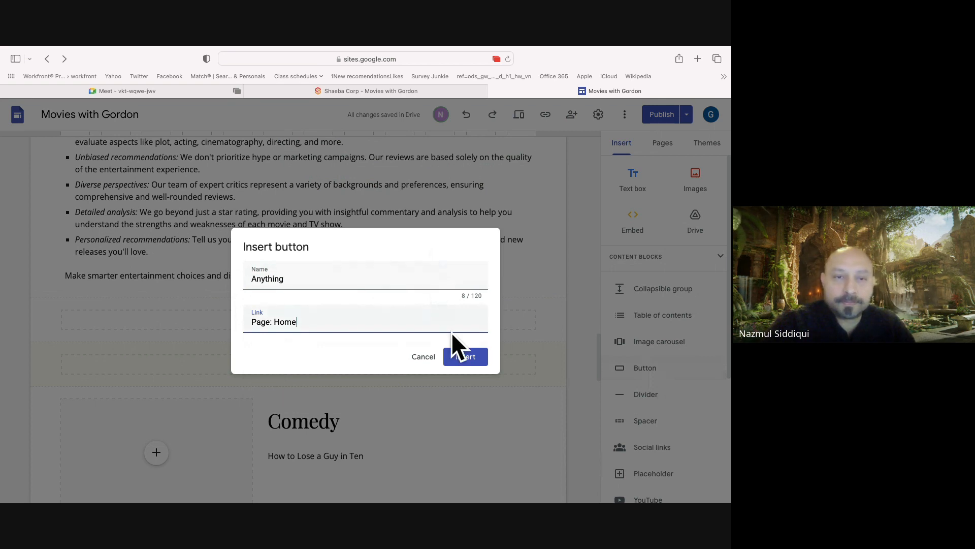
left_click(462, 357)
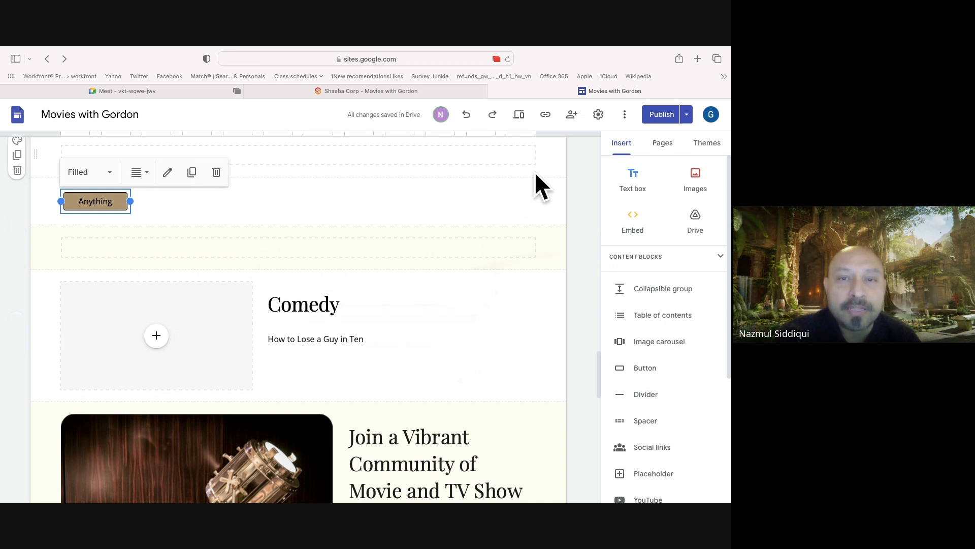
Move the "Anything" button down the page to directly below the two-image content block
key("Down")
key("Down")
key("Down")
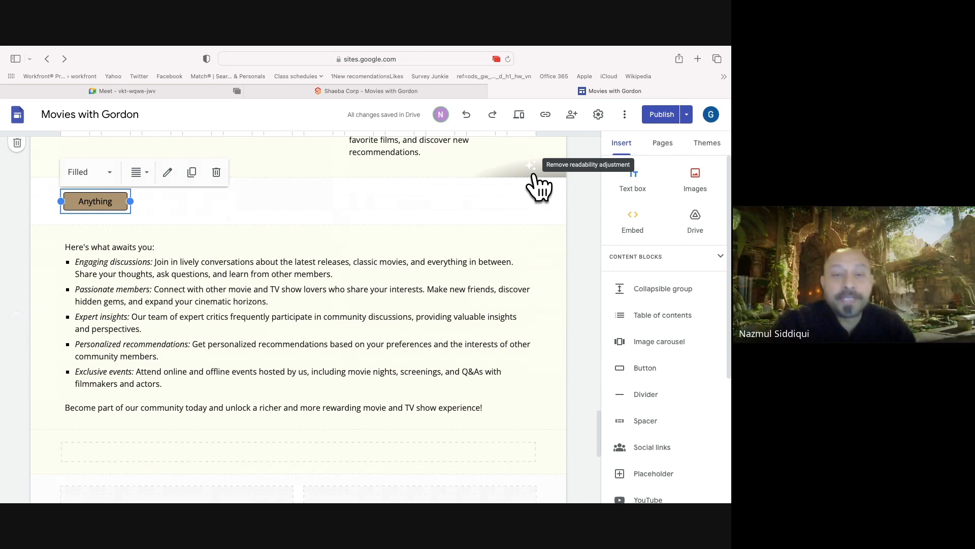
key("Down")
key("Down")
key("Down")
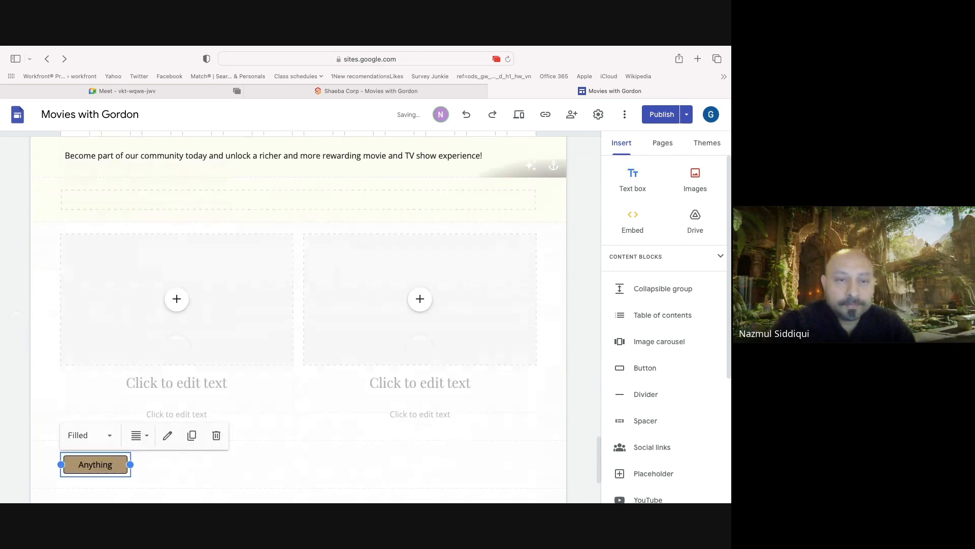
Open the footer for editing, set its section color to Style 3 and view the background image options
scroll(420, 148, "down", 3)
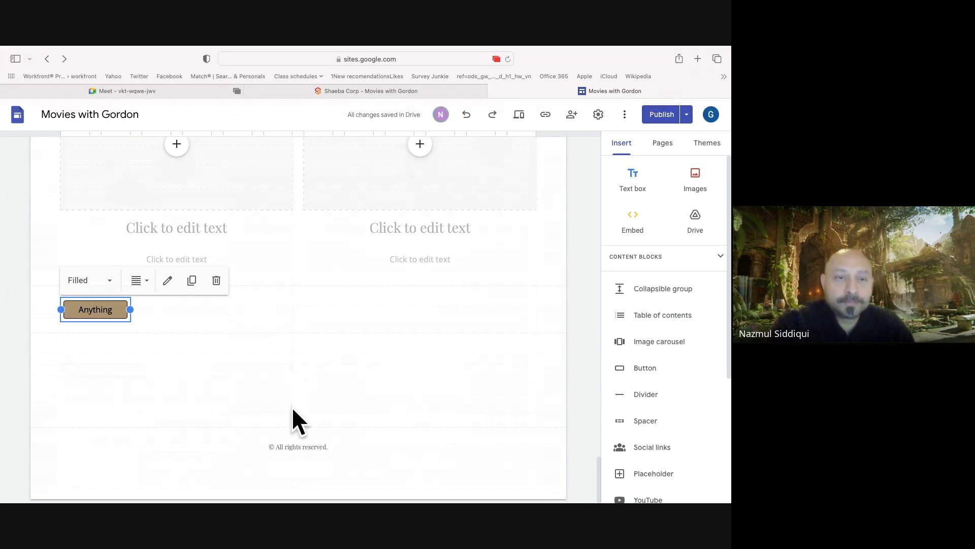
mouse_move(292, 448)
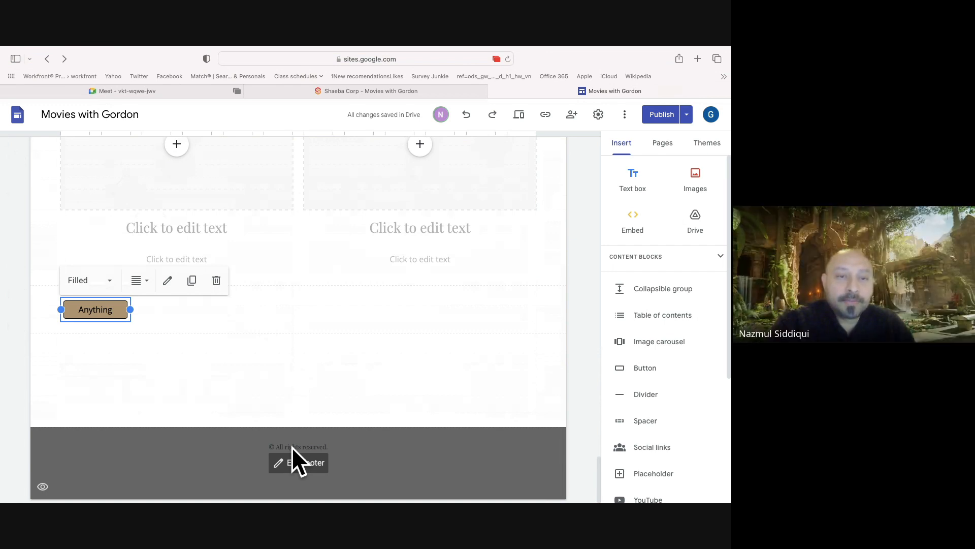
left_click(294, 462)
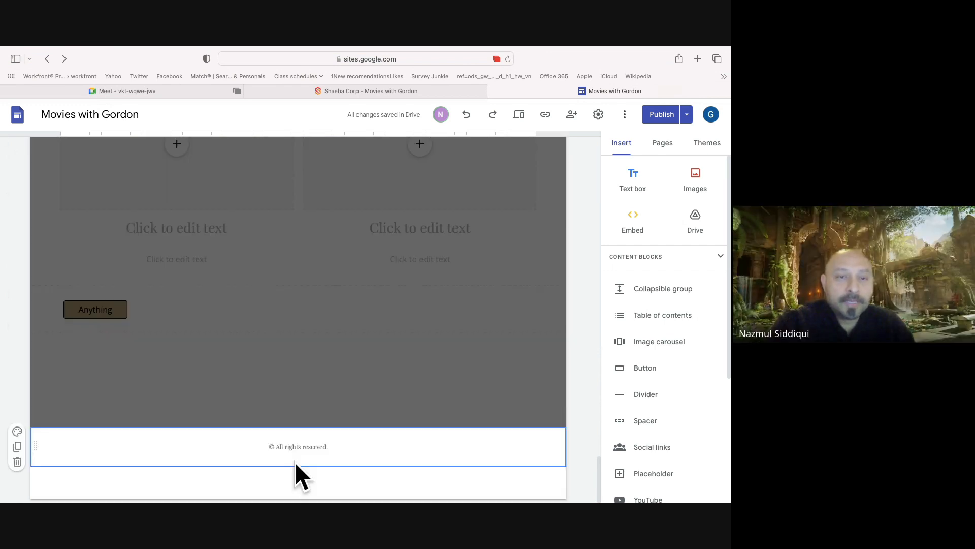
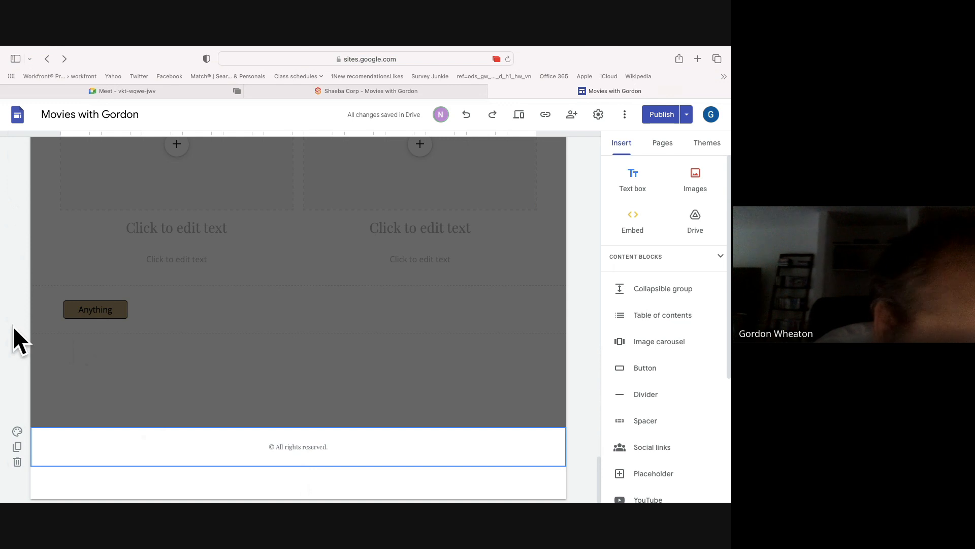
left_click(18, 432)
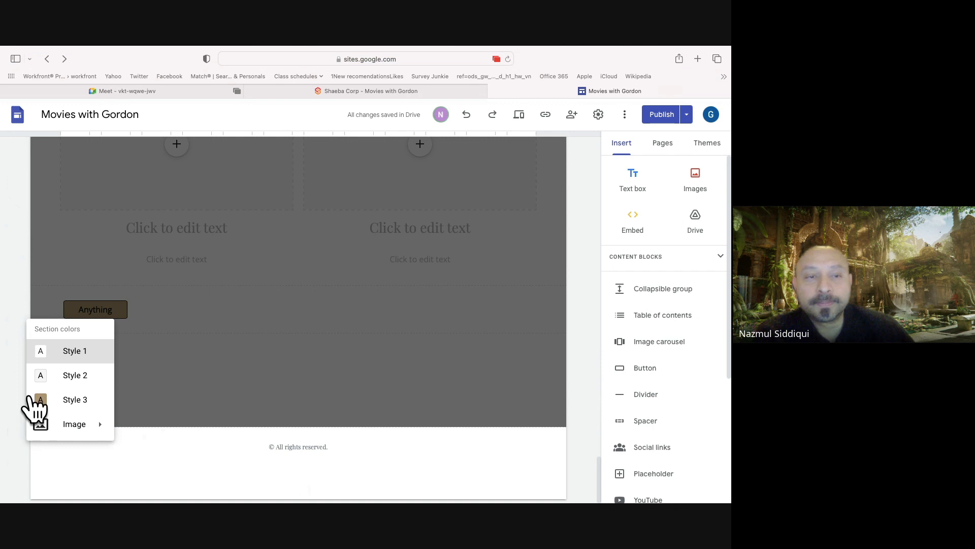
left_click(69, 401)
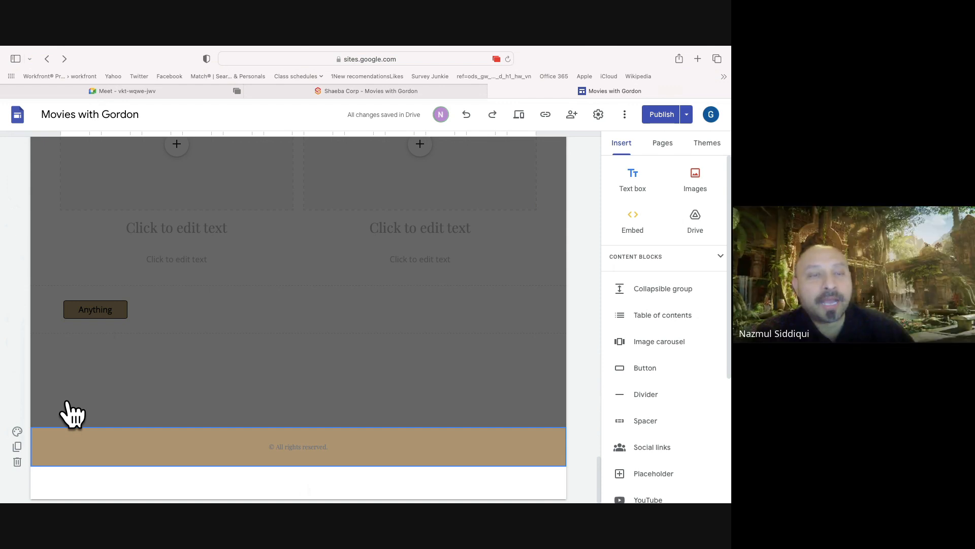
left_click(18, 432)
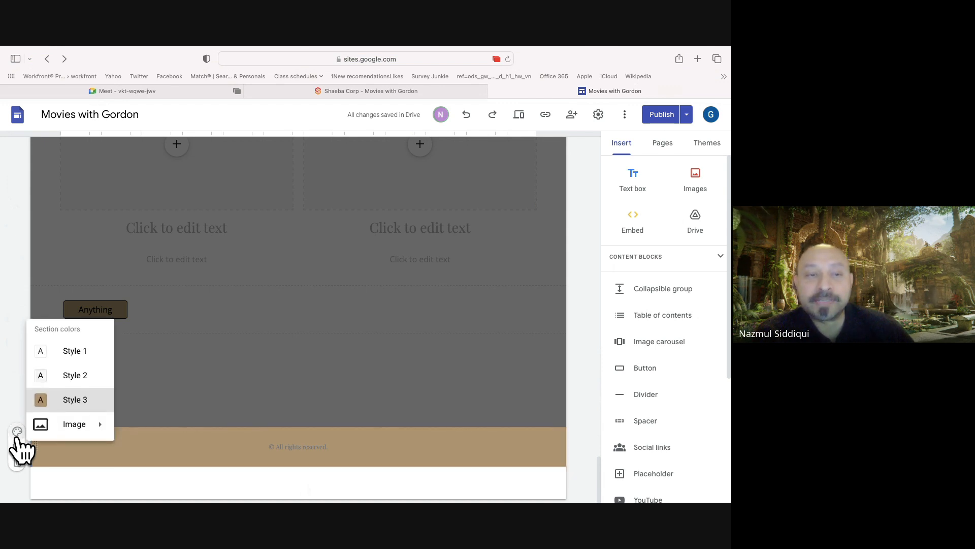
left_click(73, 409)
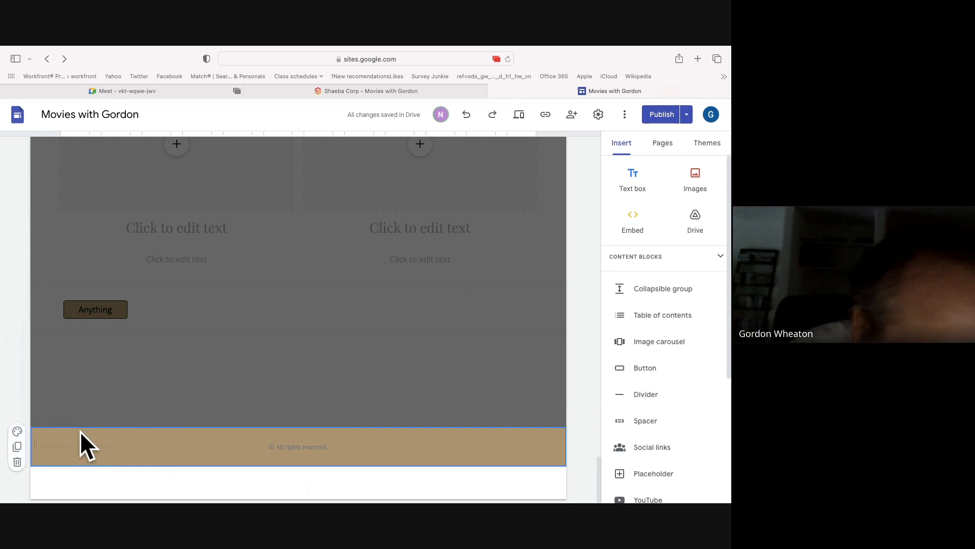
left_click(17, 432)
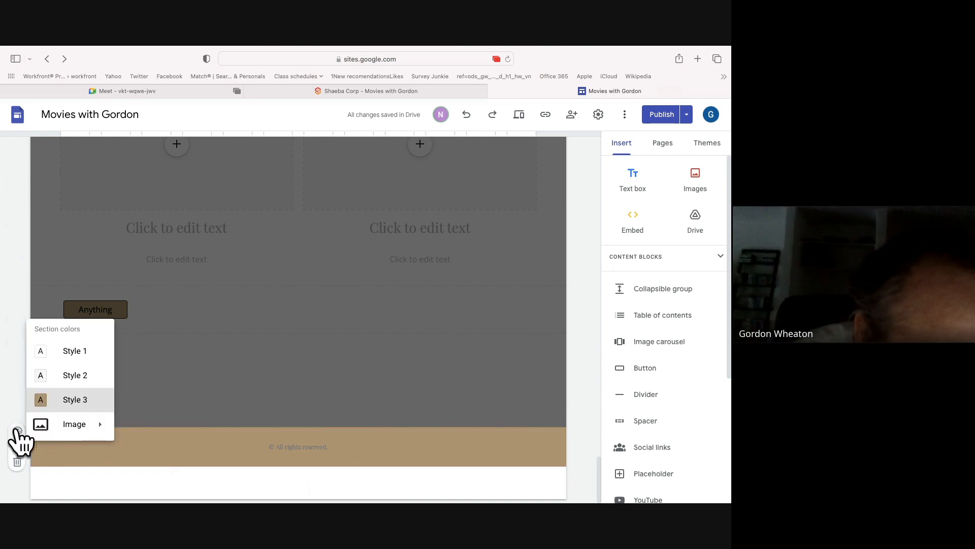
mouse_move(70, 432)
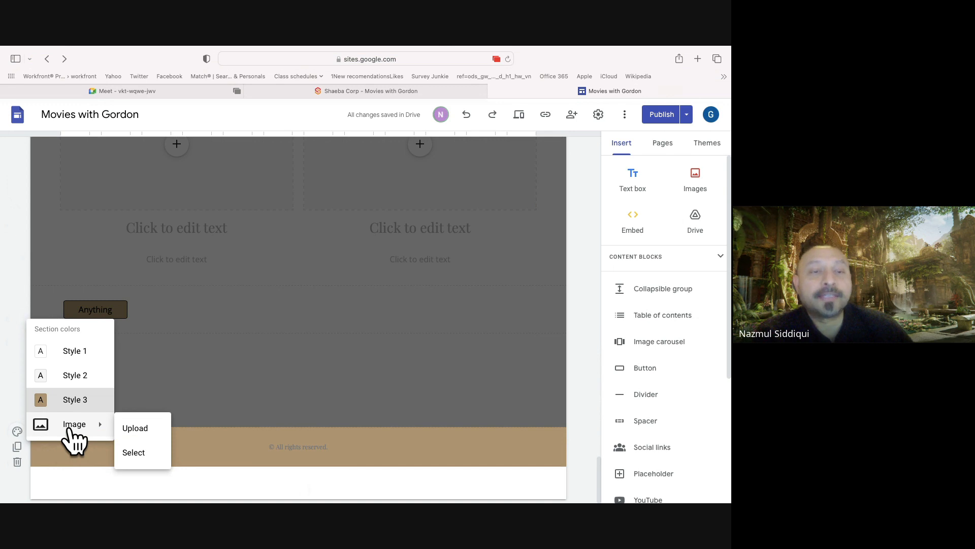
Try duplicating the footer section, and undo the duplication
left_click(18, 447)
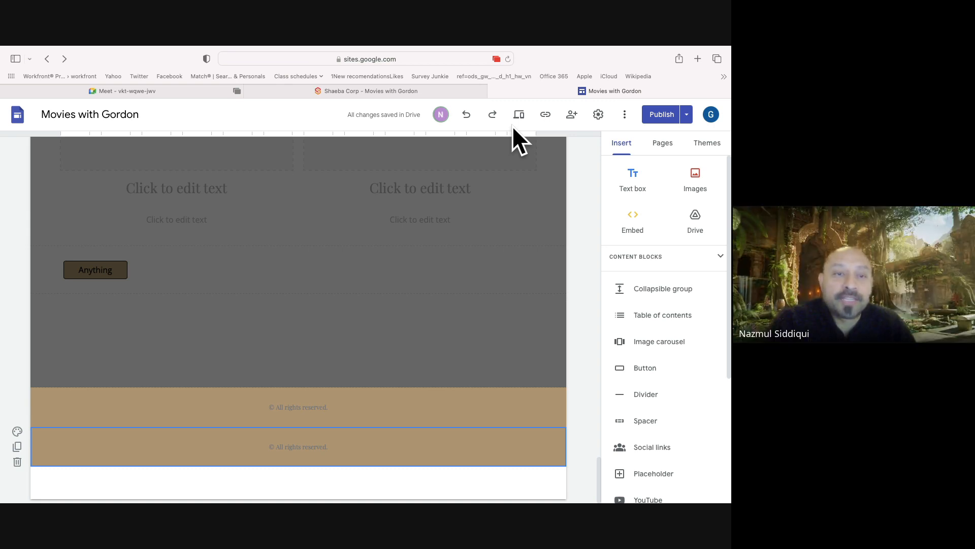
left_click(467, 116)
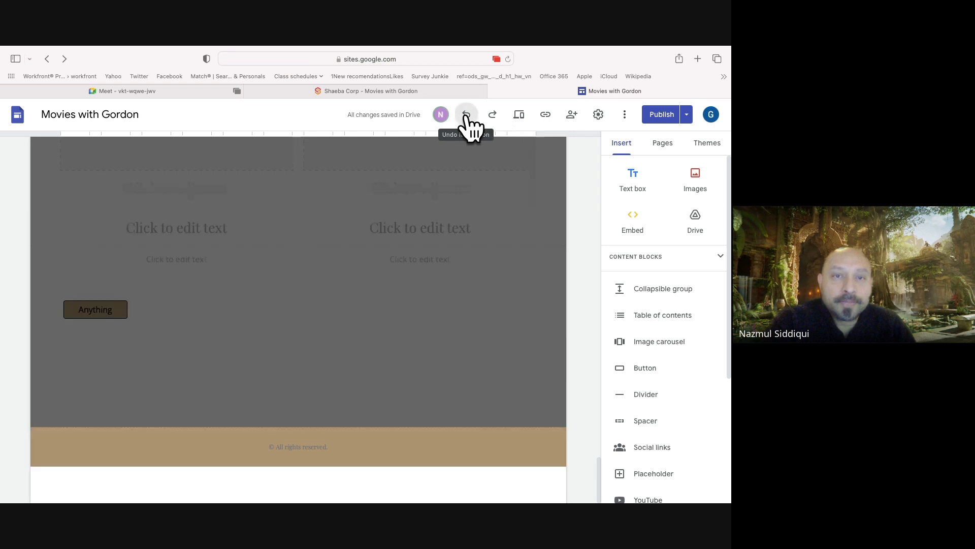
left_click(466, 115)
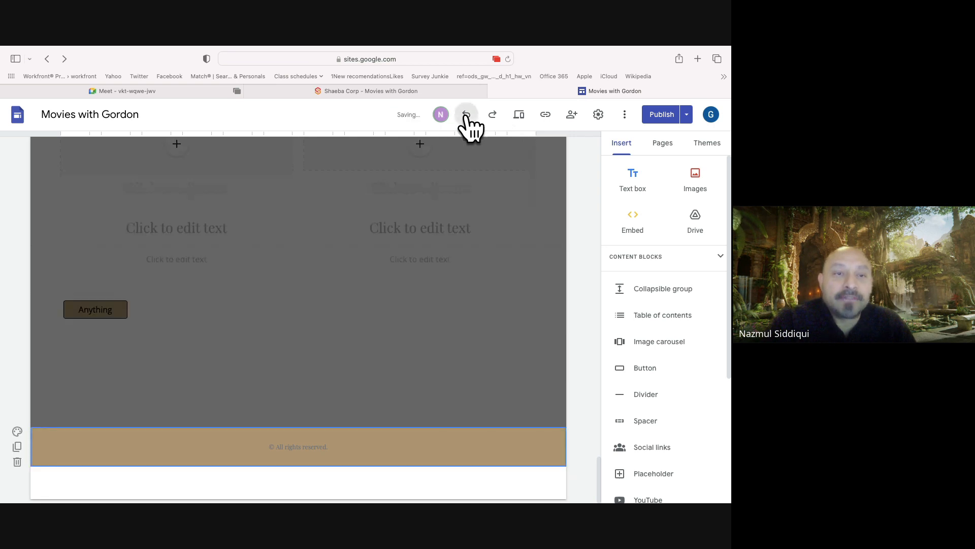
Undo the recent changes back through the footer's section color and the moves and insertion of the "Anything" button
left_click(466, 115)
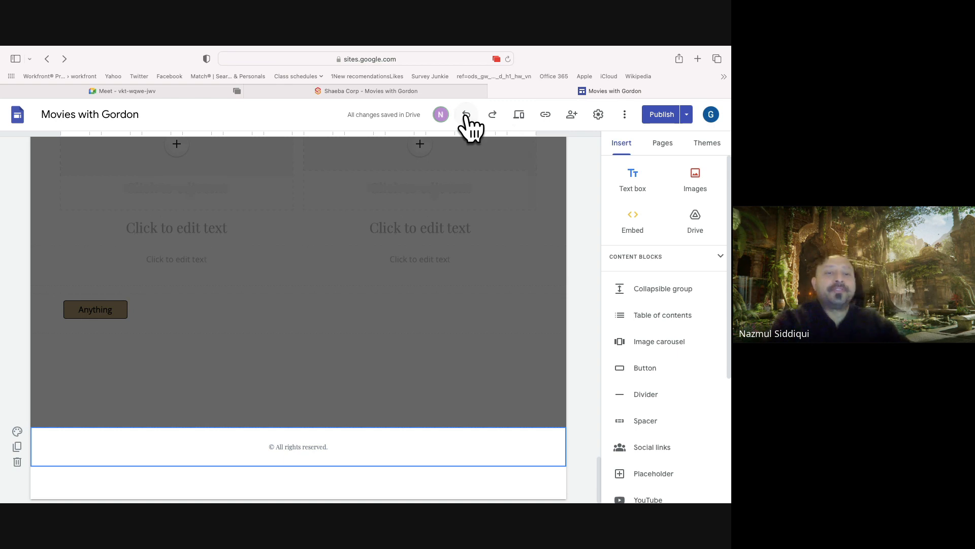
left_click(466, 116)
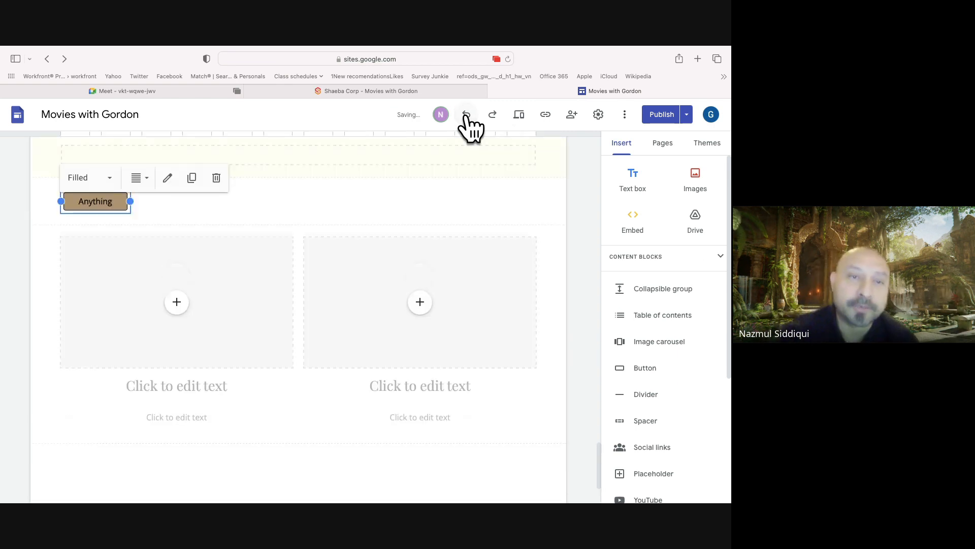
left_click(467, 116)
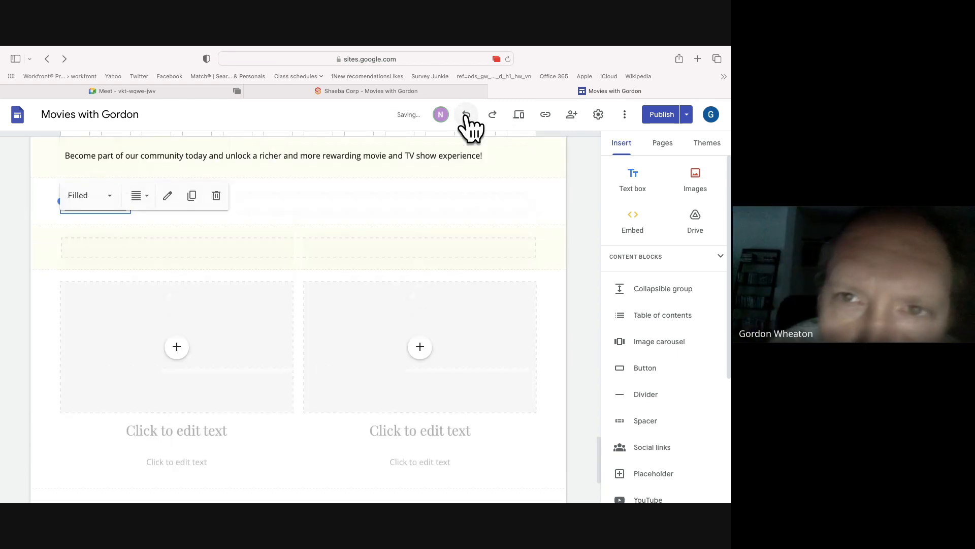
left_click(466, 116)
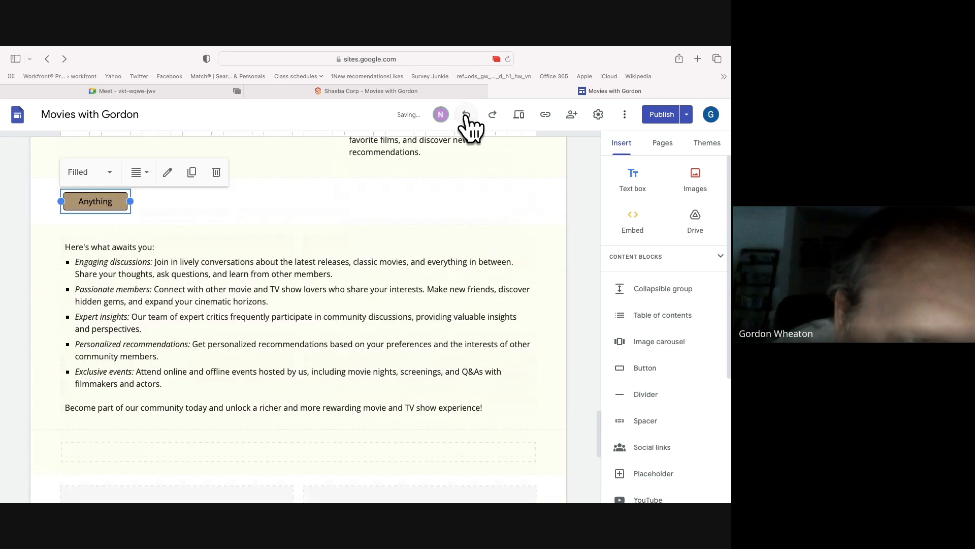
left_click(467, 116)
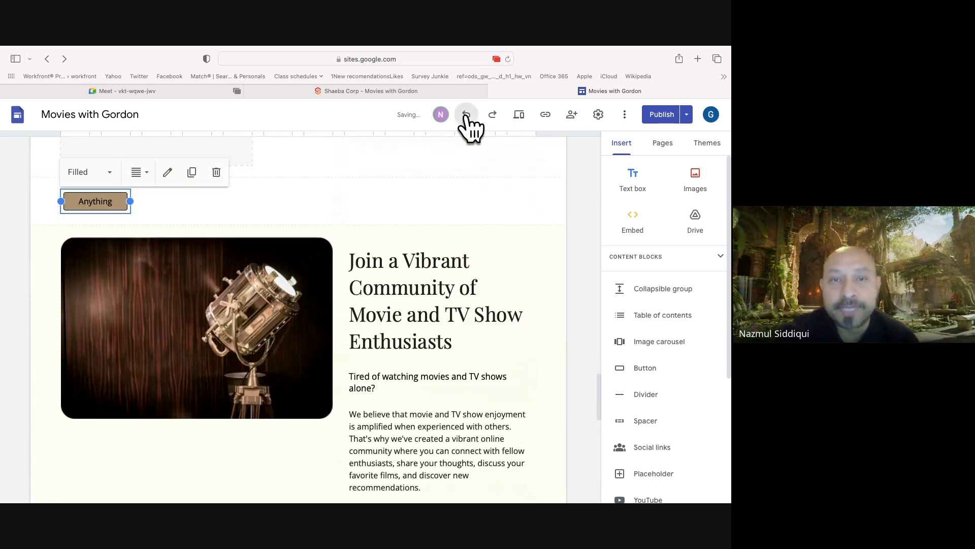
left_click(467, 116)
left_click(466, 115)
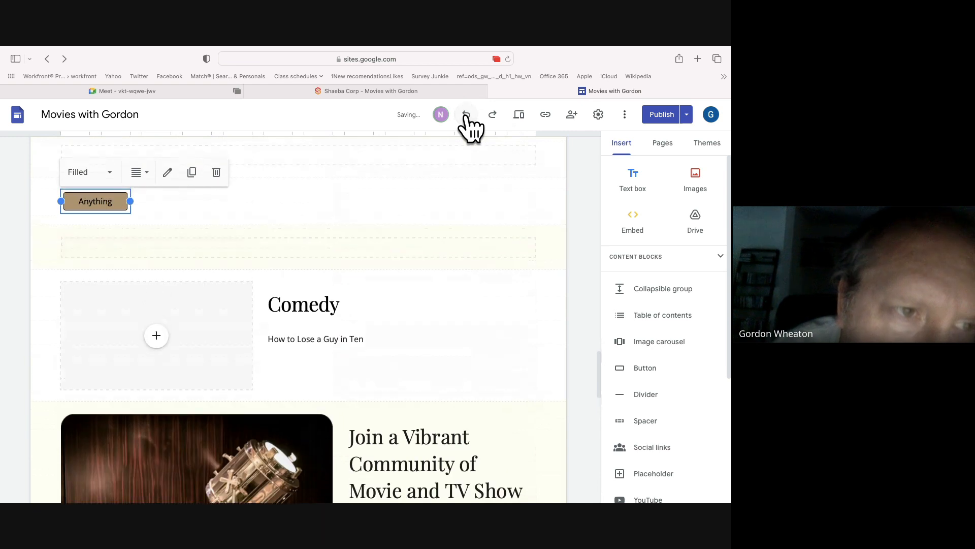
left_click(466, 116)
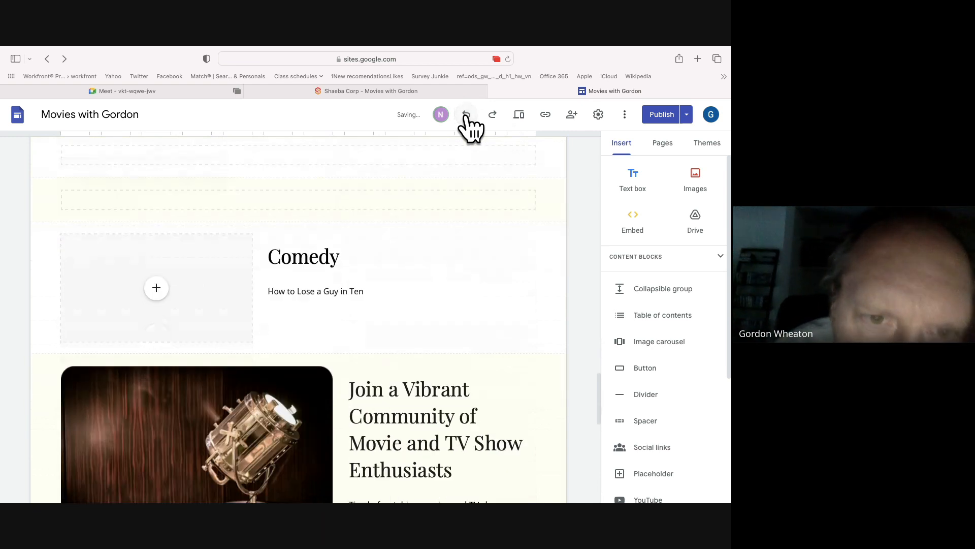
Undo the last two text edits below the Comedy heading, and redo one of them
left_click(467, 116)
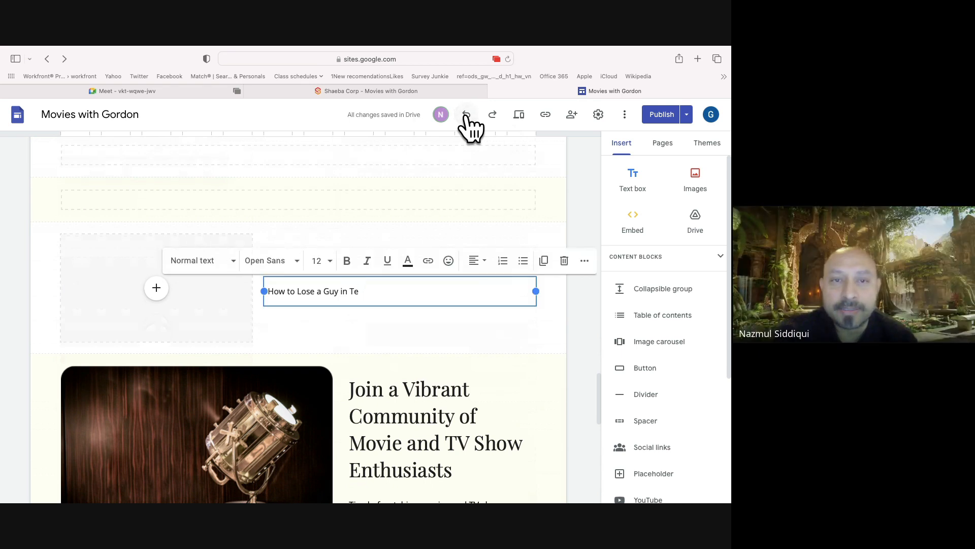
left_click(467, 116)
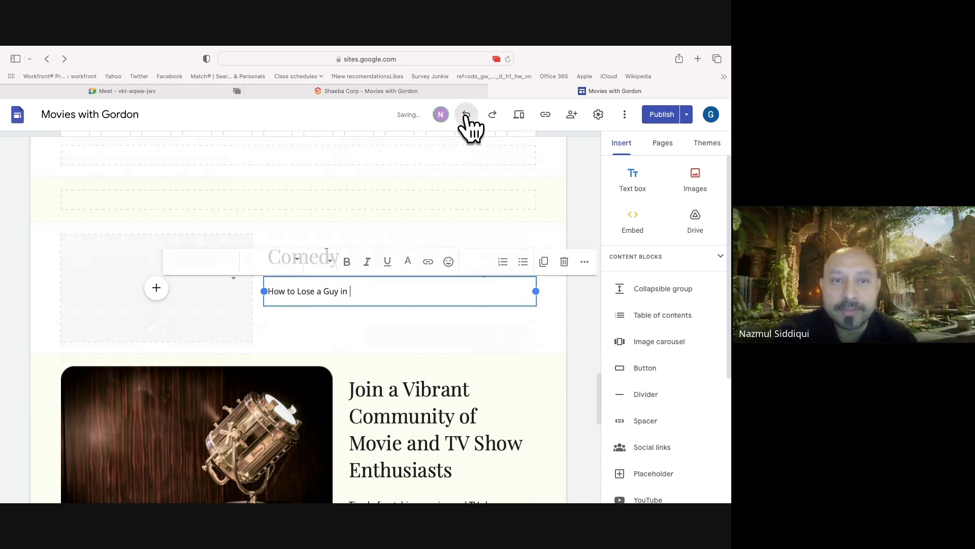
left_click(495, 117)
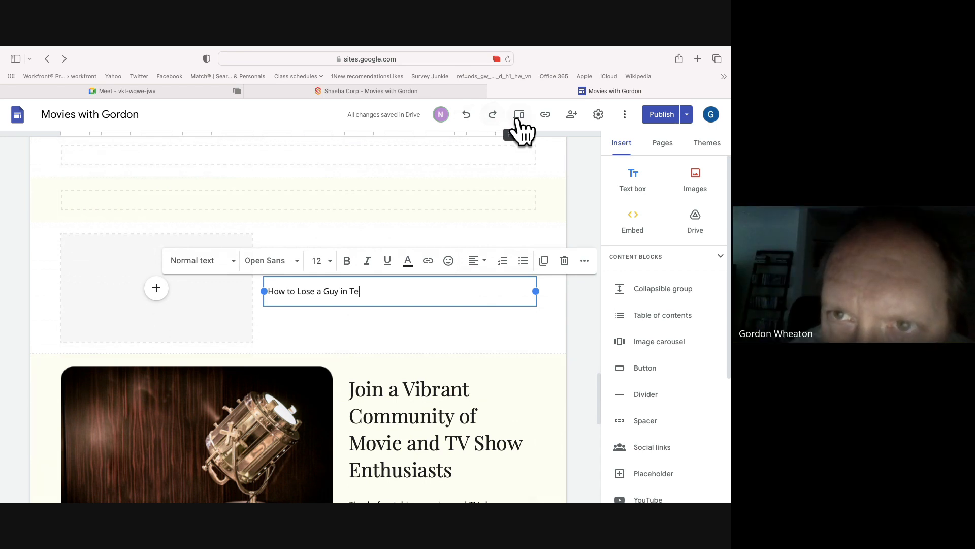
Preview the Movie 1 page as a website and in phone layout, and exit the preview
left_click(519, 115)
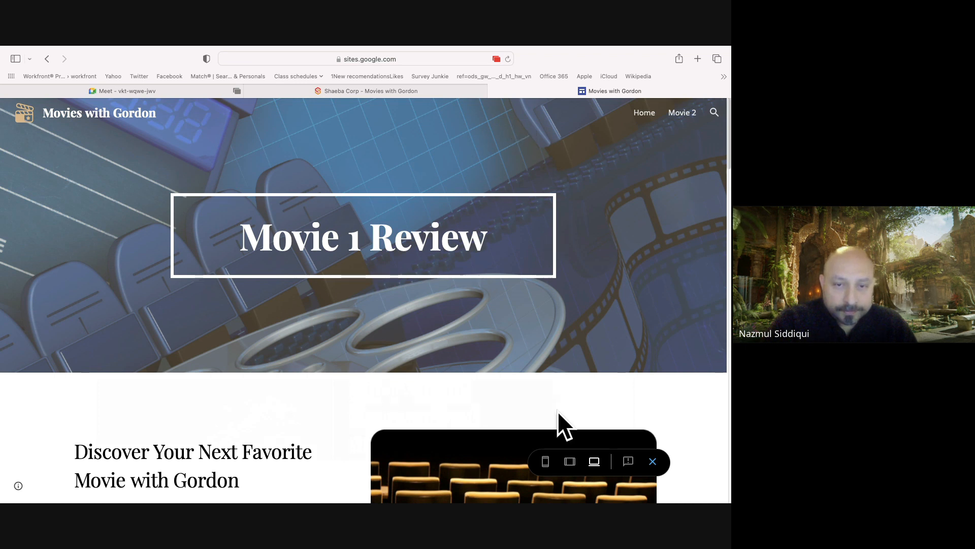
left_click(545, 461)
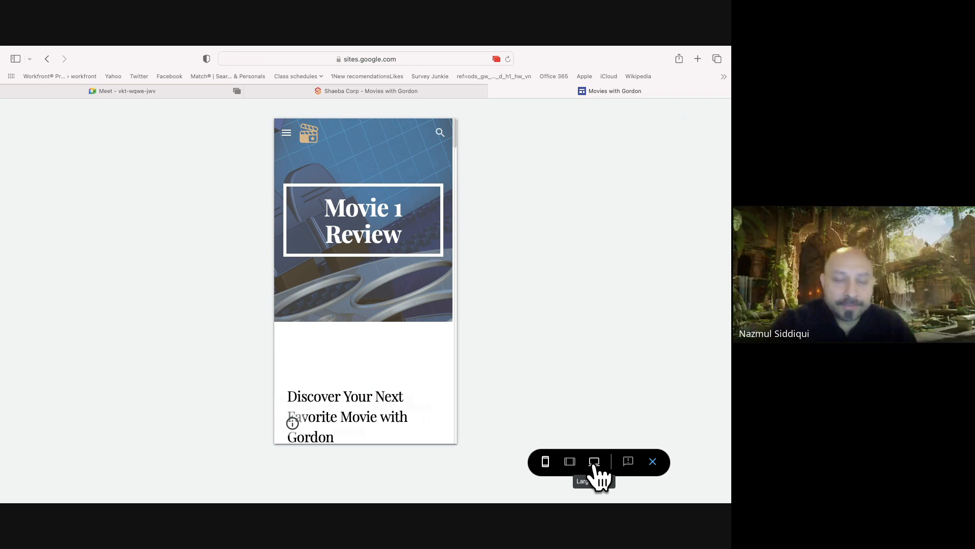
left_click(653, 461)
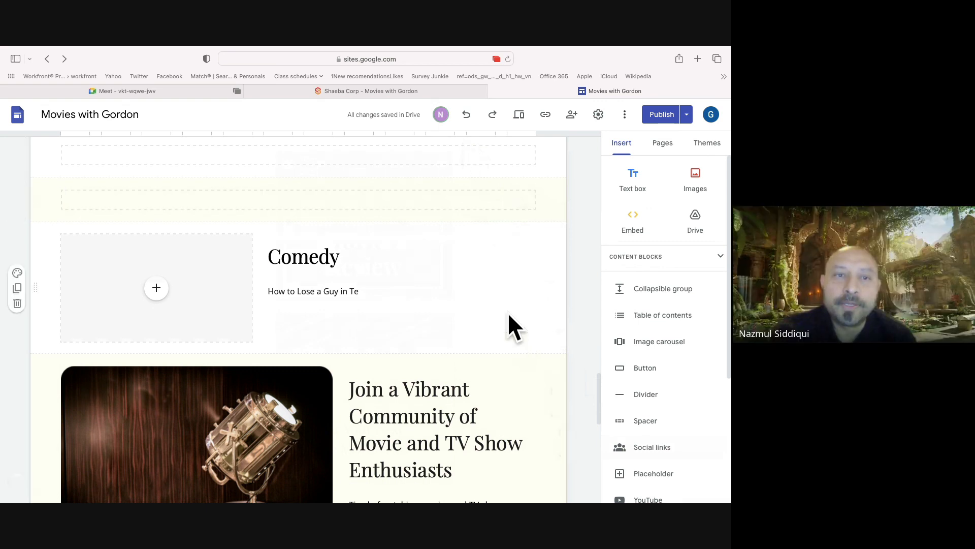
View the published site link and the site's sharing and access settings, closing both dialogs without changes
left_click(547, 118)
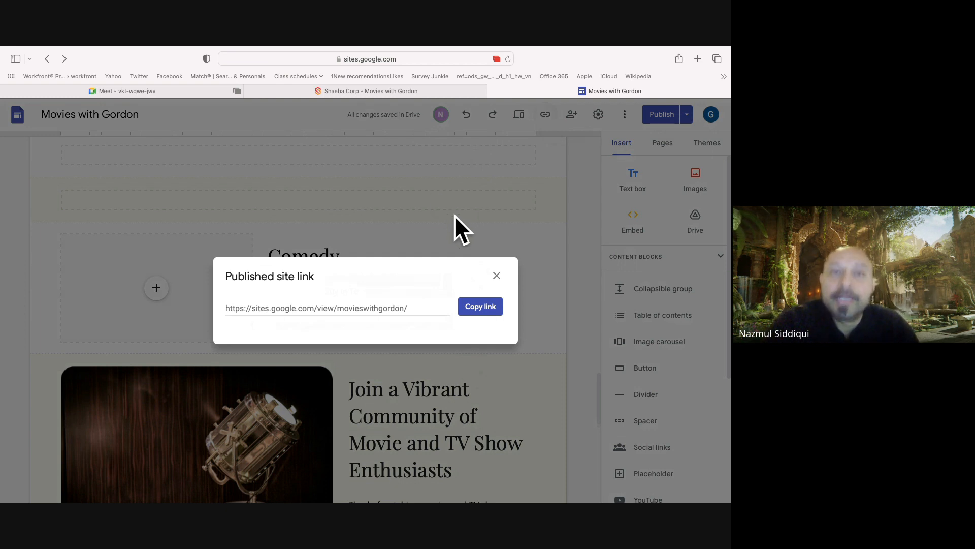
left_click(496, 276)
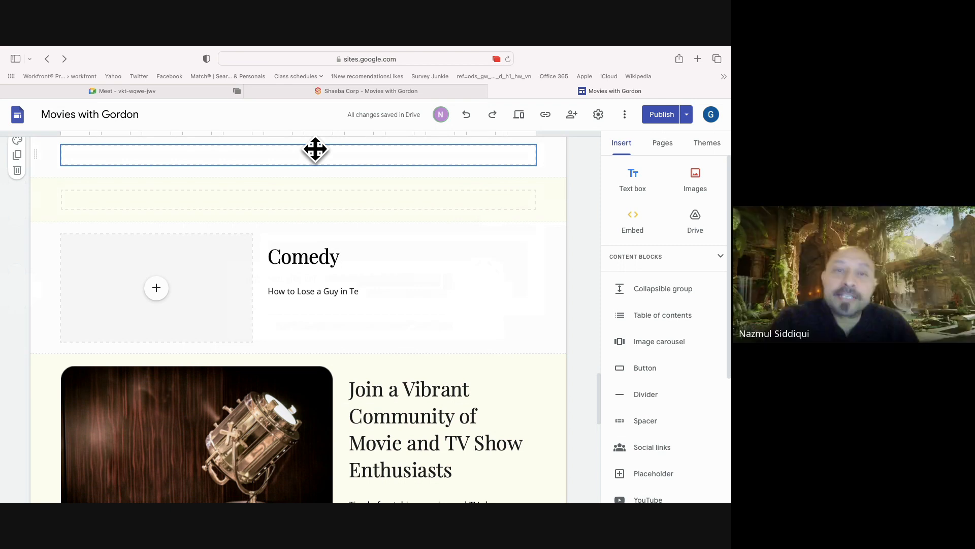
left_click(573, 118)
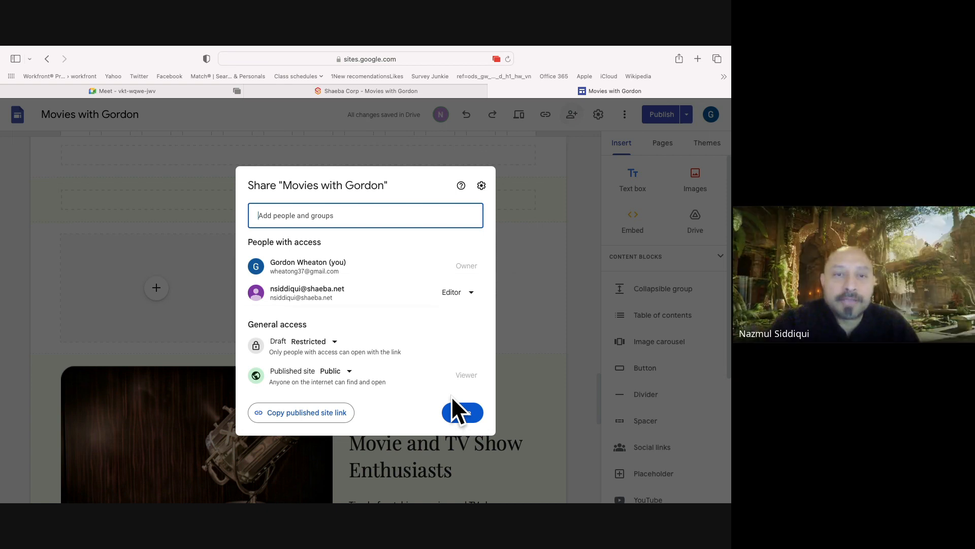
left_click(461, 413)
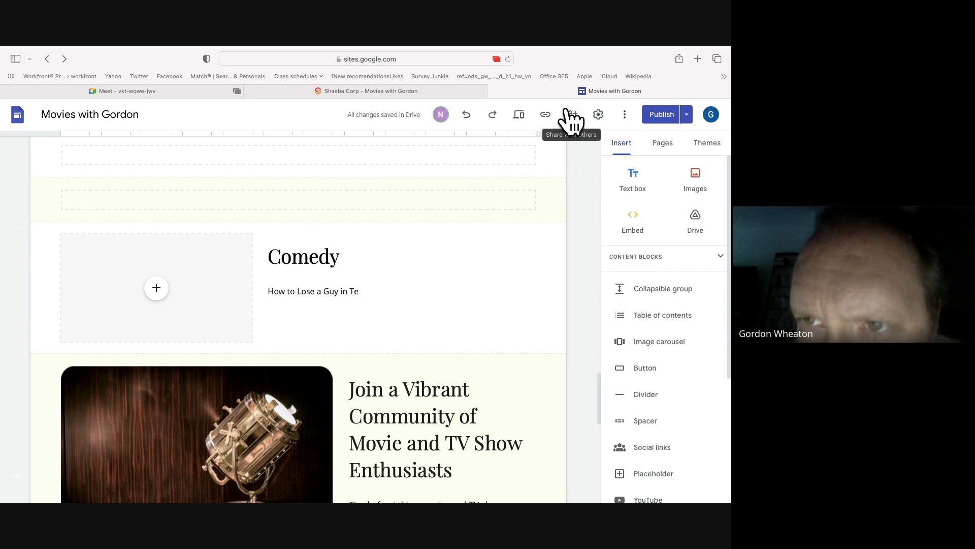
Examine the site settings for navigation, brand images, viewer tools, custom domains, analytics and the announcement banner, and close them
left_click(600, 115)
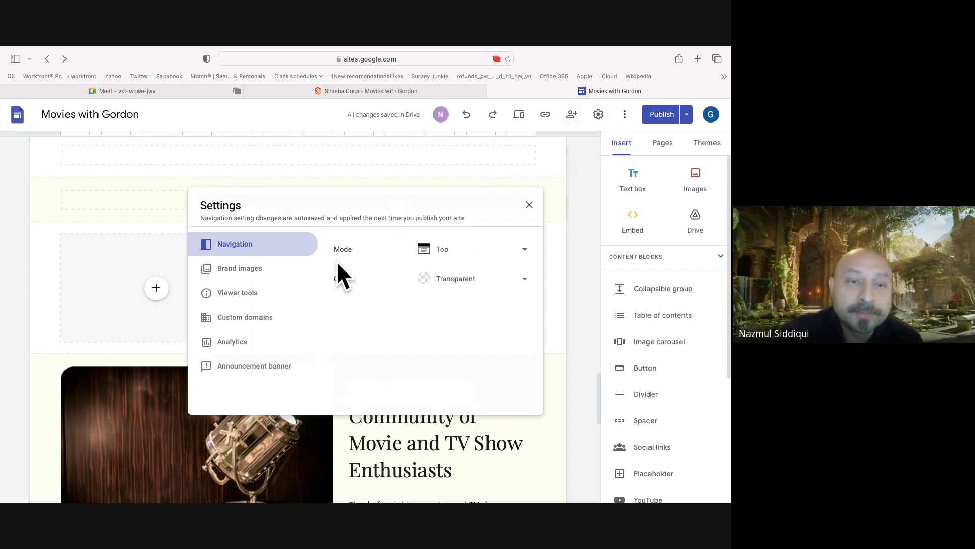
left_click(231, 278)
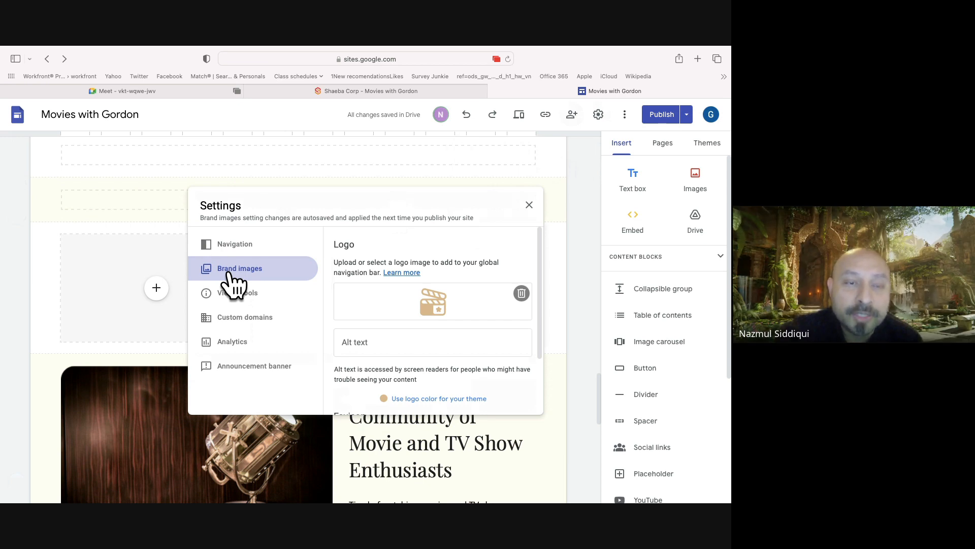
left_click(240, 300)
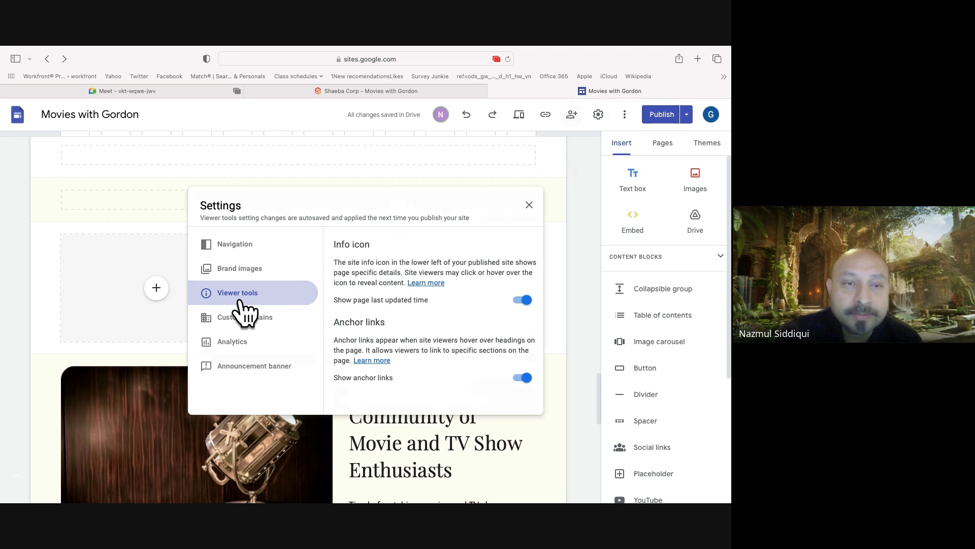
left_click(248, 333)
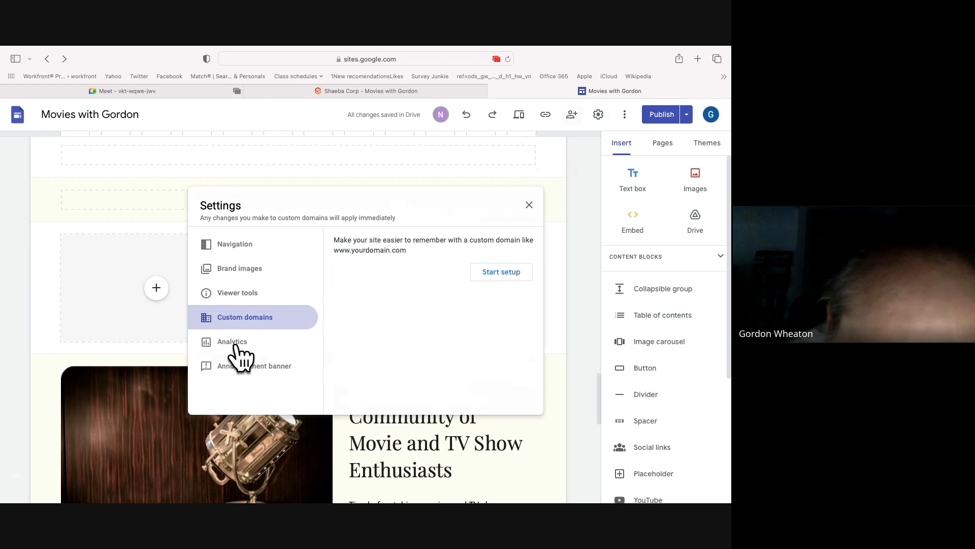
left_click(237, 345)
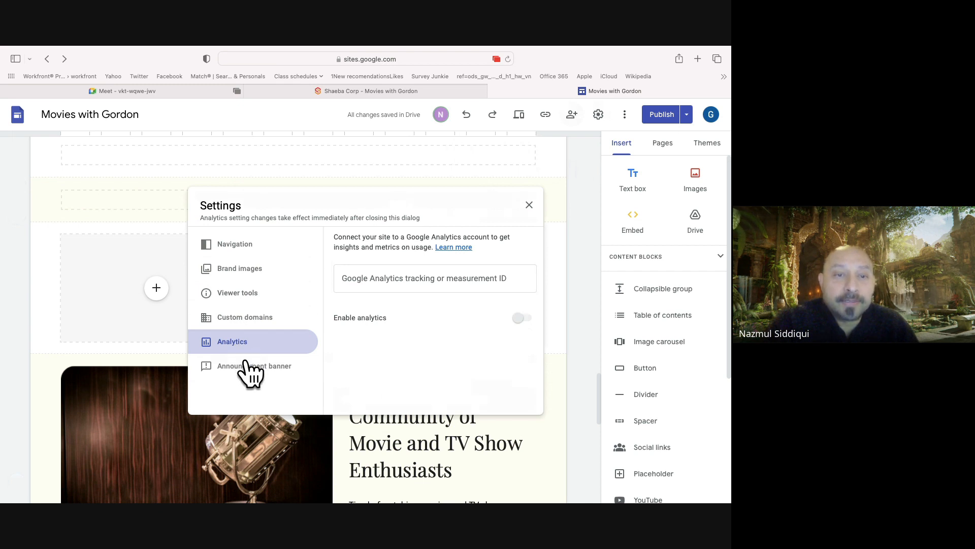
left_click(253, 371)
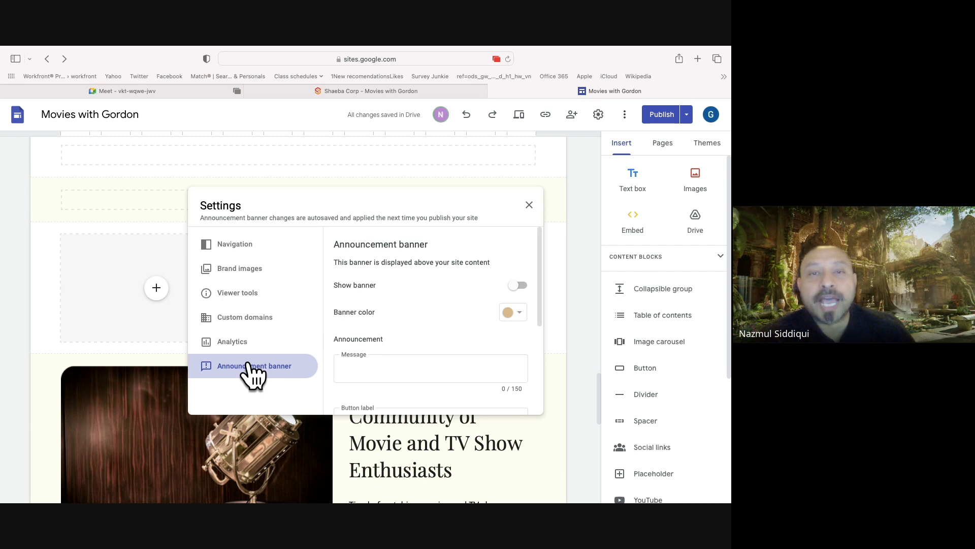
left_click(120, 216)
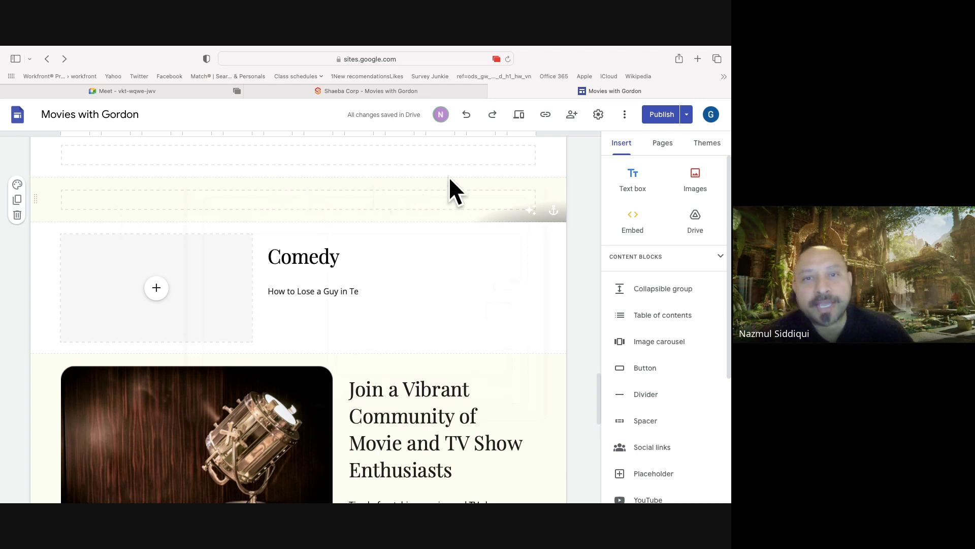
left_click(626, 114)
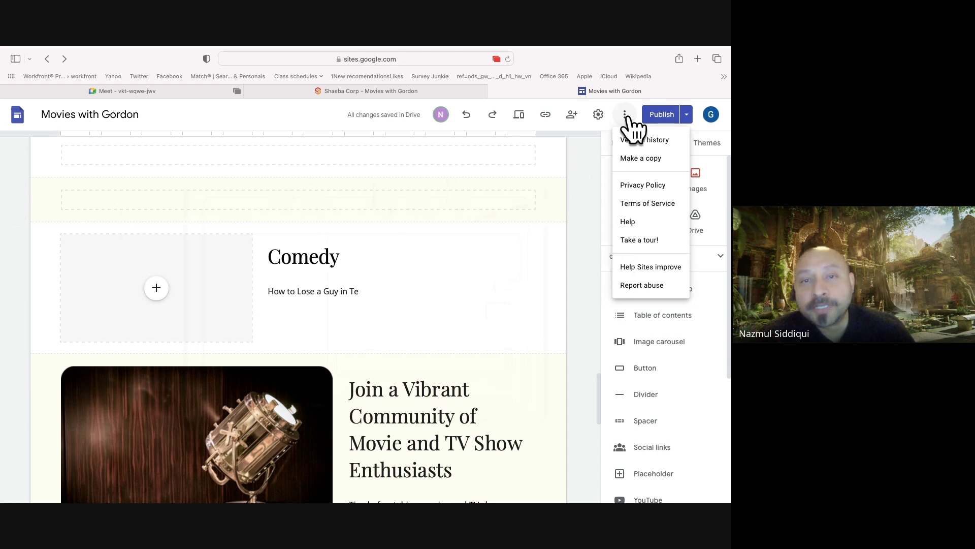
left_click(627, 120)
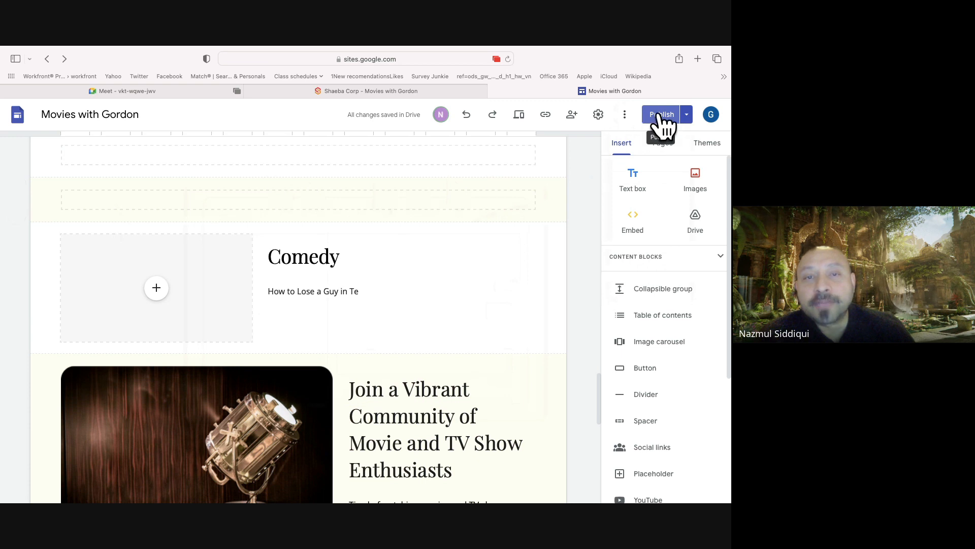
left_click(687, 114)
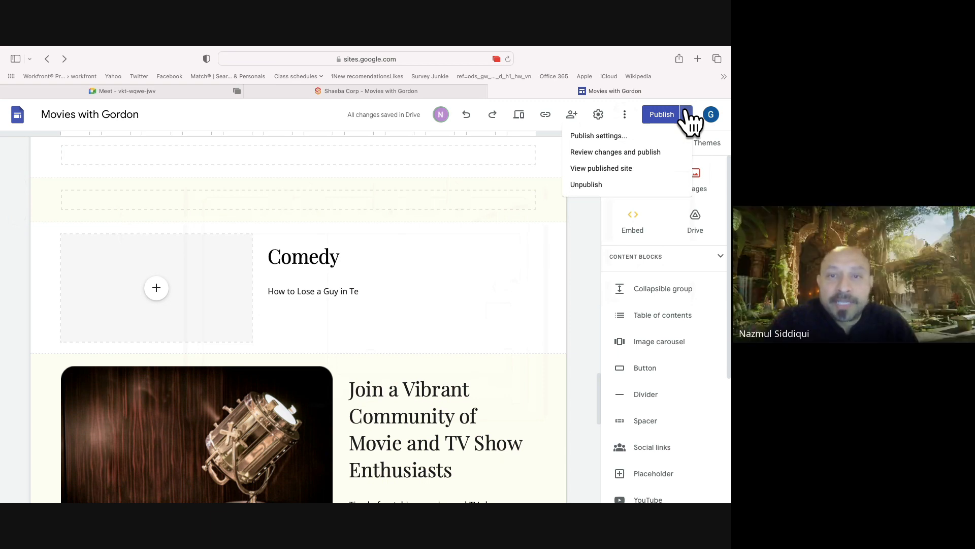
left_click(687, 113)
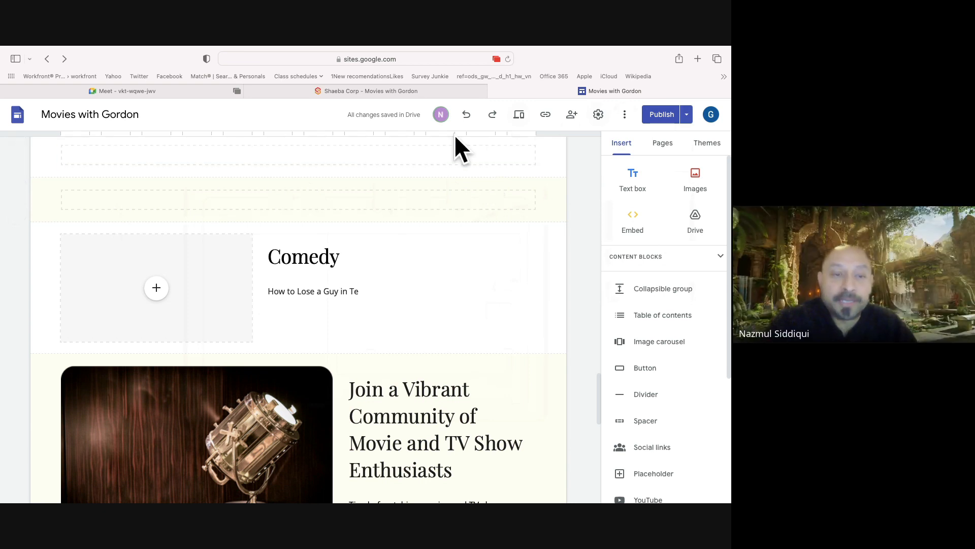
Undo three more edits to the text below the Comedy heading so it reads "How to Lose a"
left_click(465, 115)
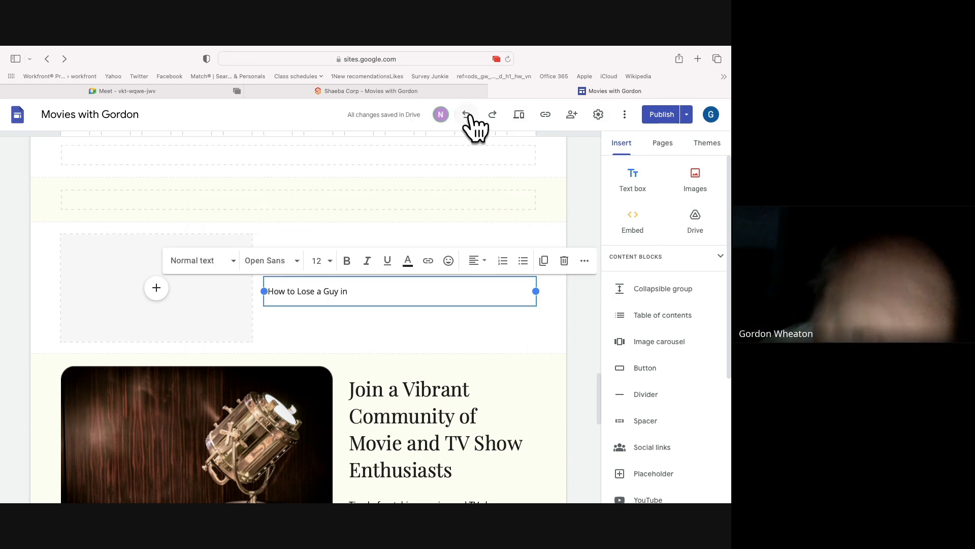
left_click(466, 115)
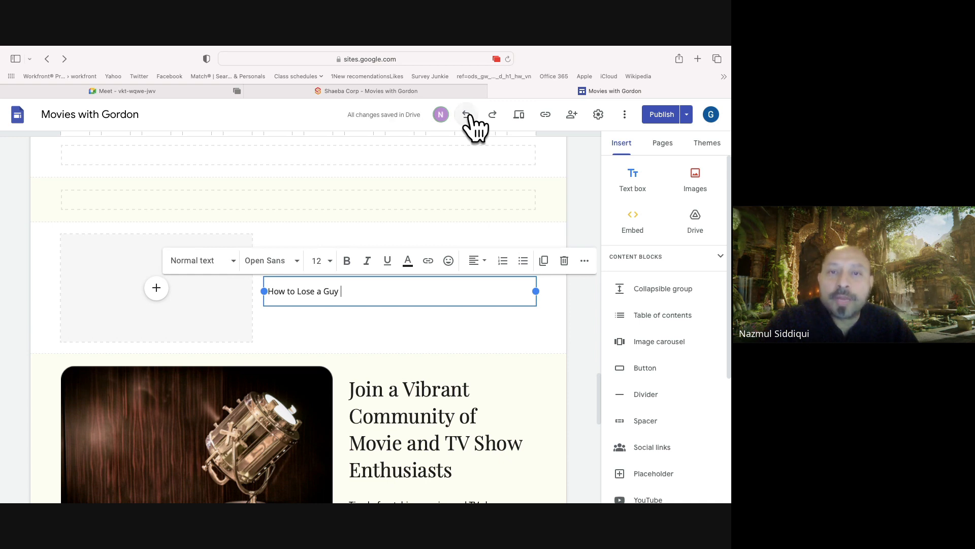
left_click(466, 115)
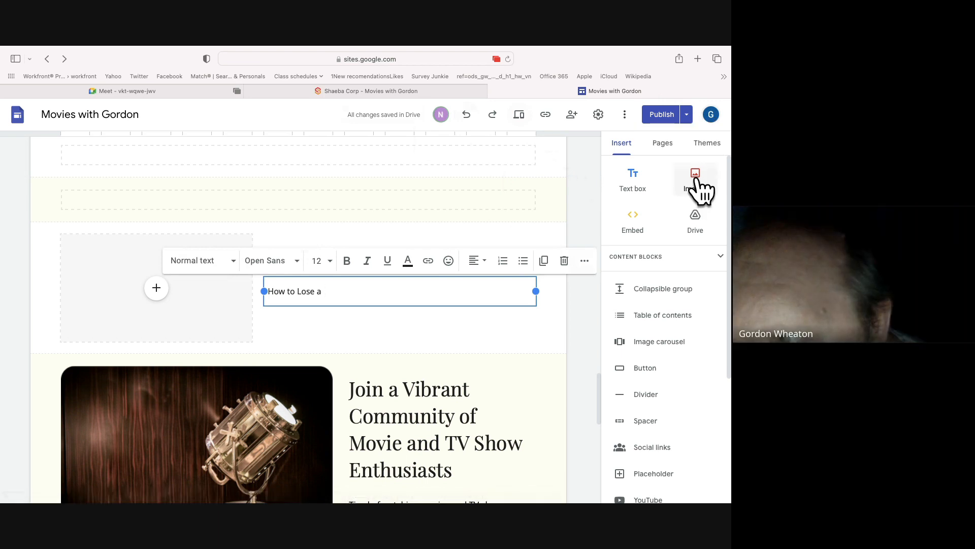
View the available themes, and review the draft Movie 1 and Movie 2 pages against the published version before publishing
left_click(707, 147)
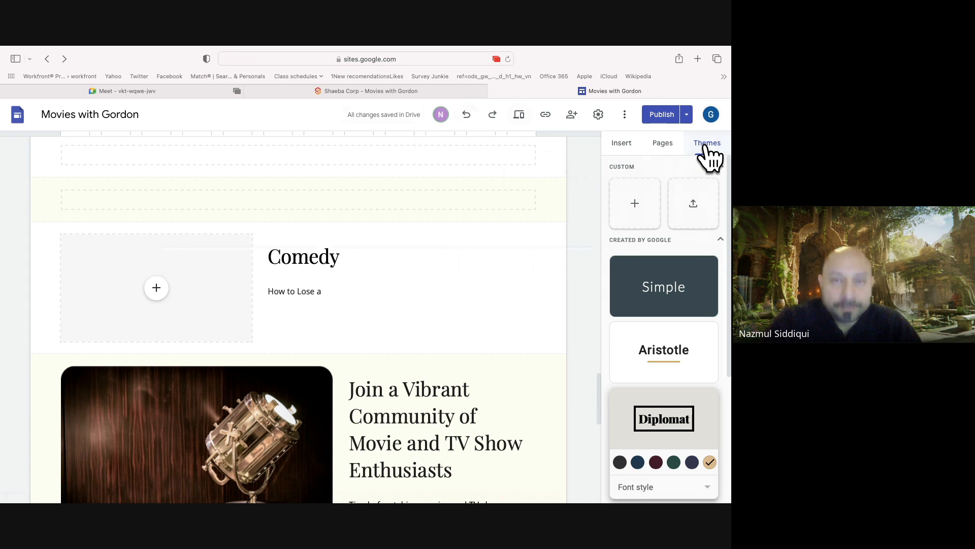
left_click(662, 118)
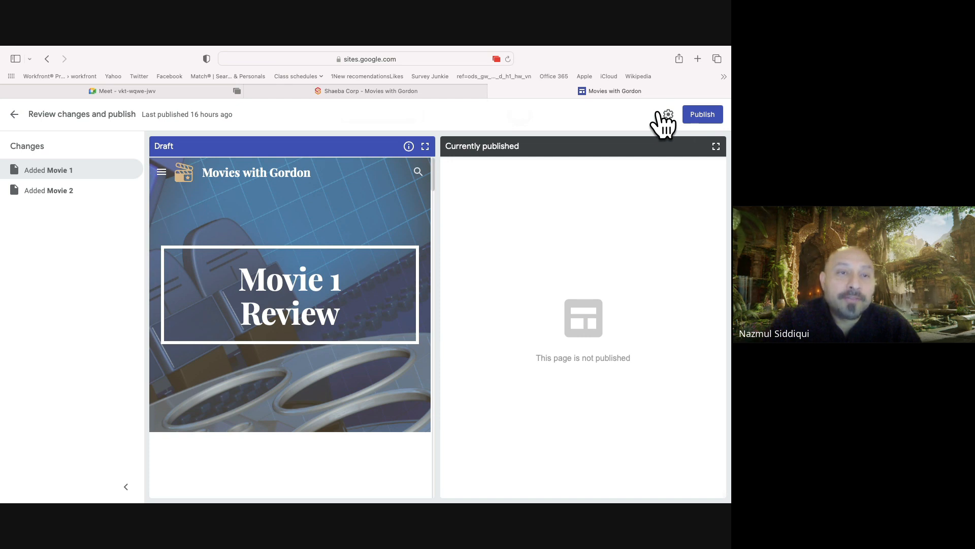
mouse_move(42, 47)
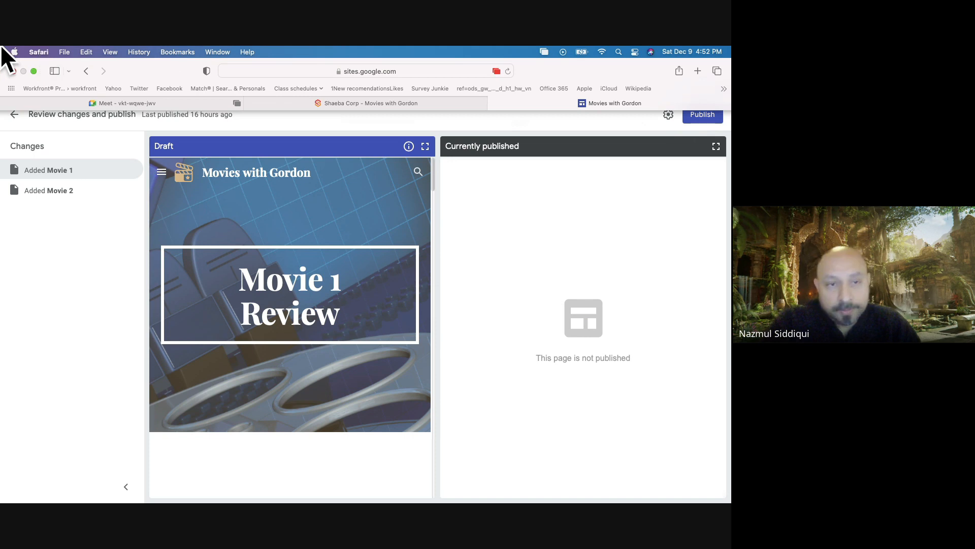
left_click(47, 193)
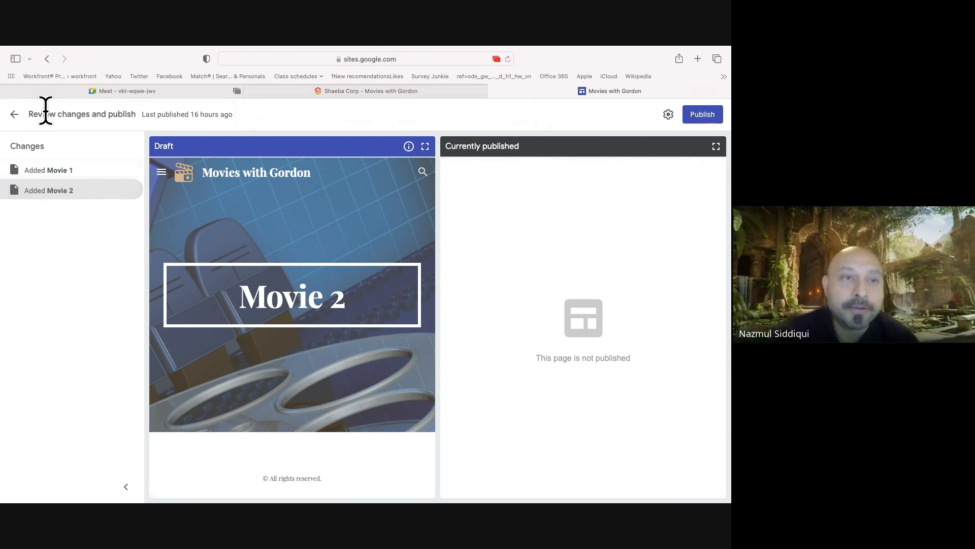
Leave the publish review without publishing and delete the Movie 1 page from the site
left_click(14, 114)
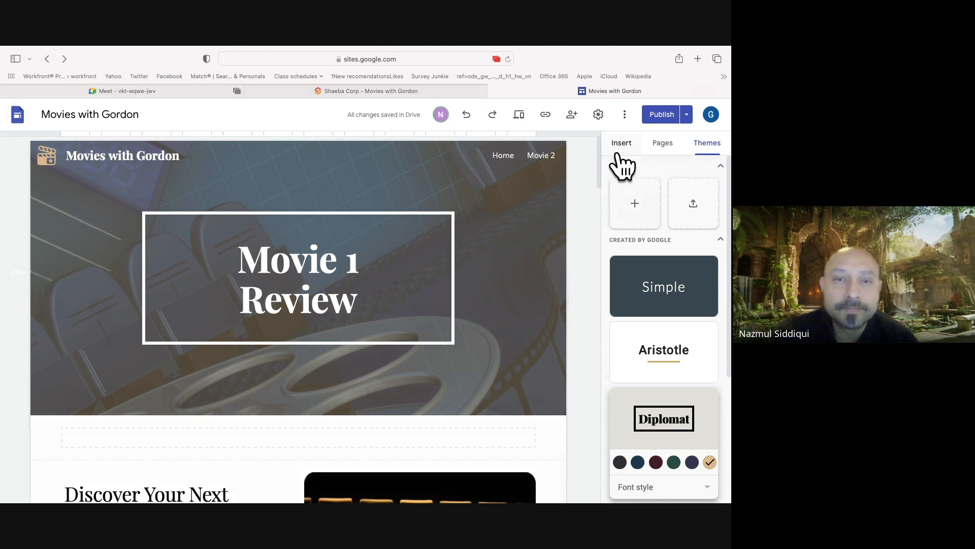
left_click(663, 144)
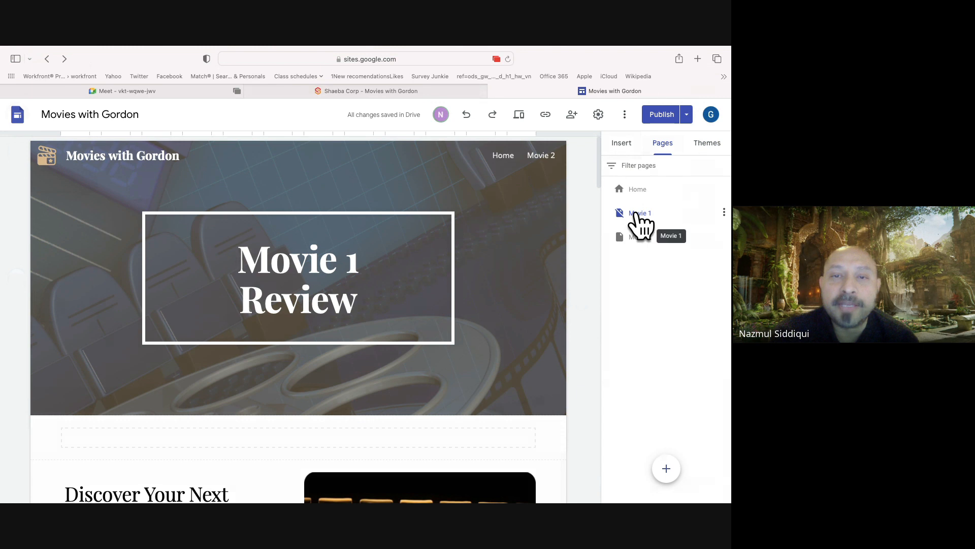
left_click(638, 214)
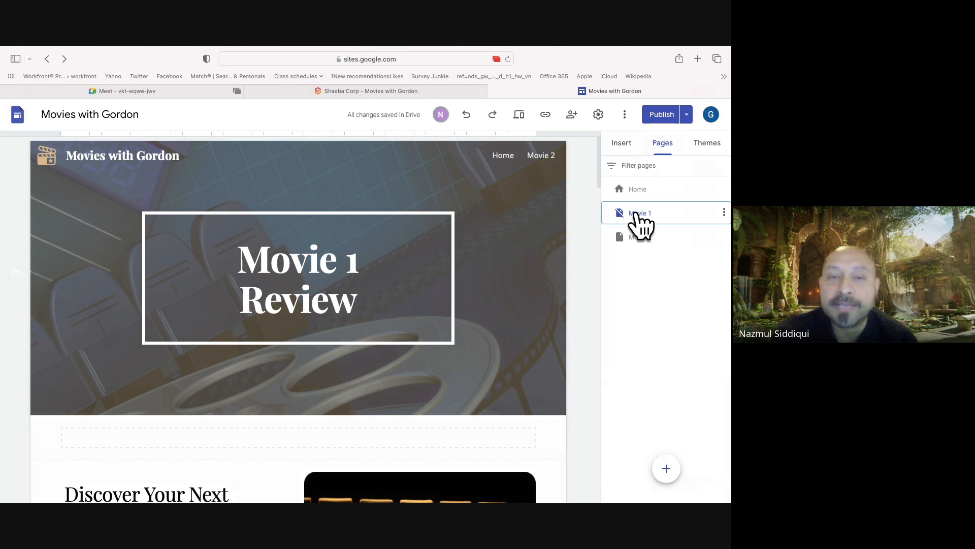
left_click(723, 218)
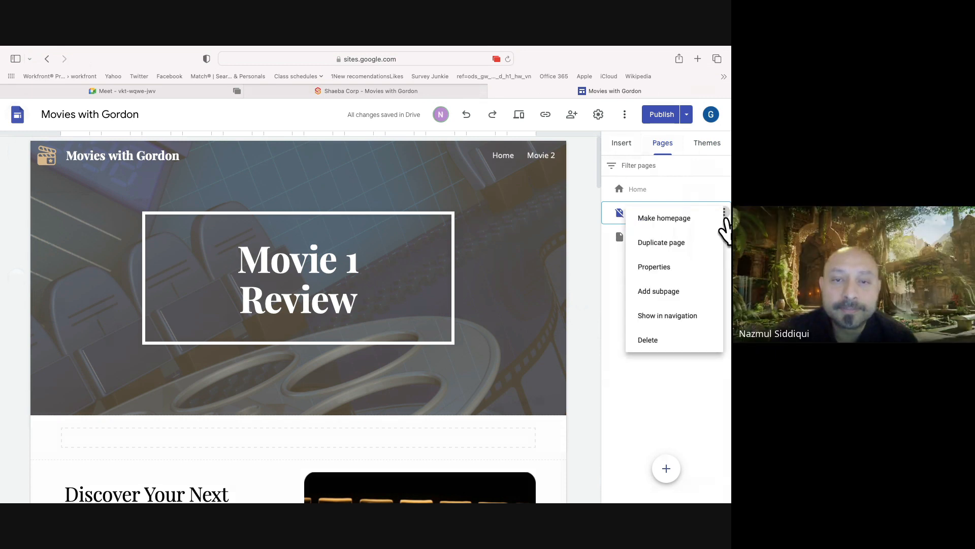
left_click(665, 353)
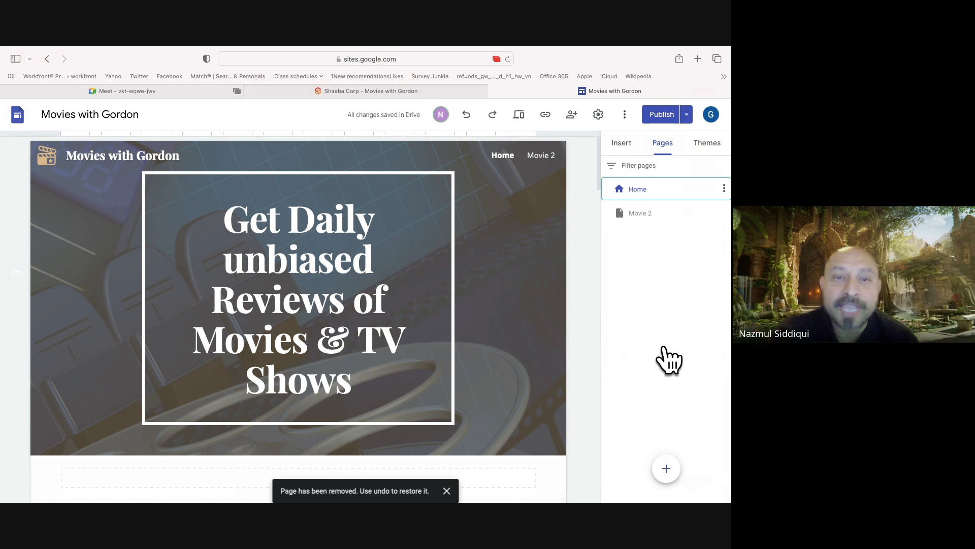
Delete the Movie 2 page from the site
left_click(649, 213)
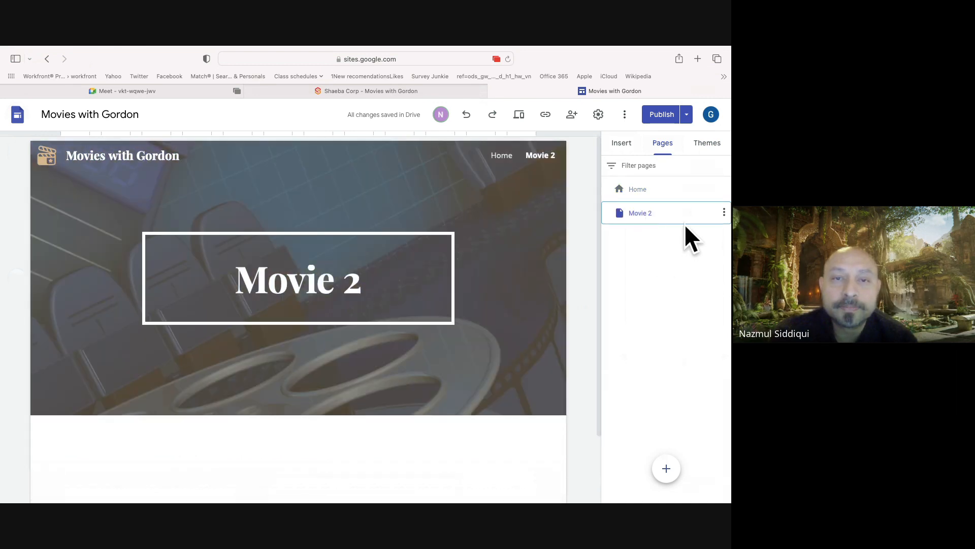
left_click(725, 212)
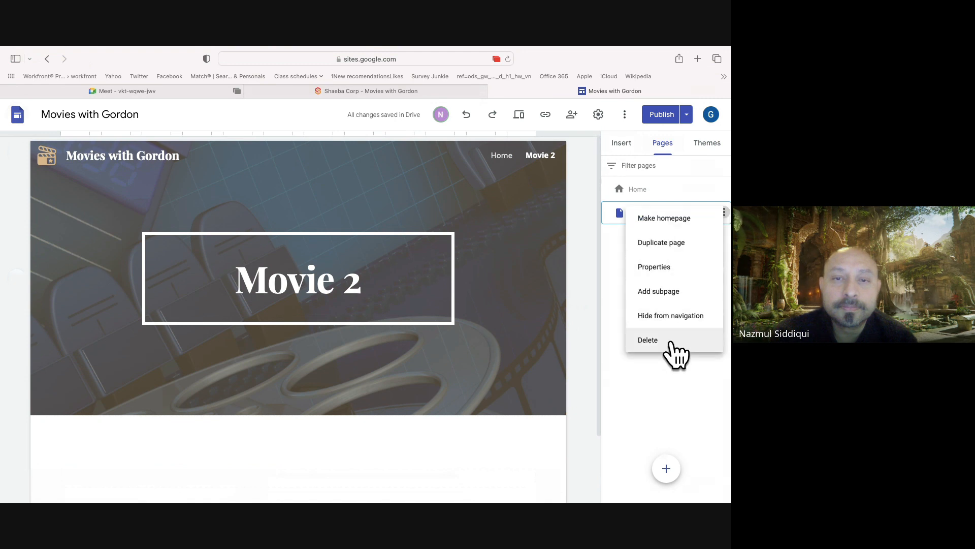
left_click(671, 342)
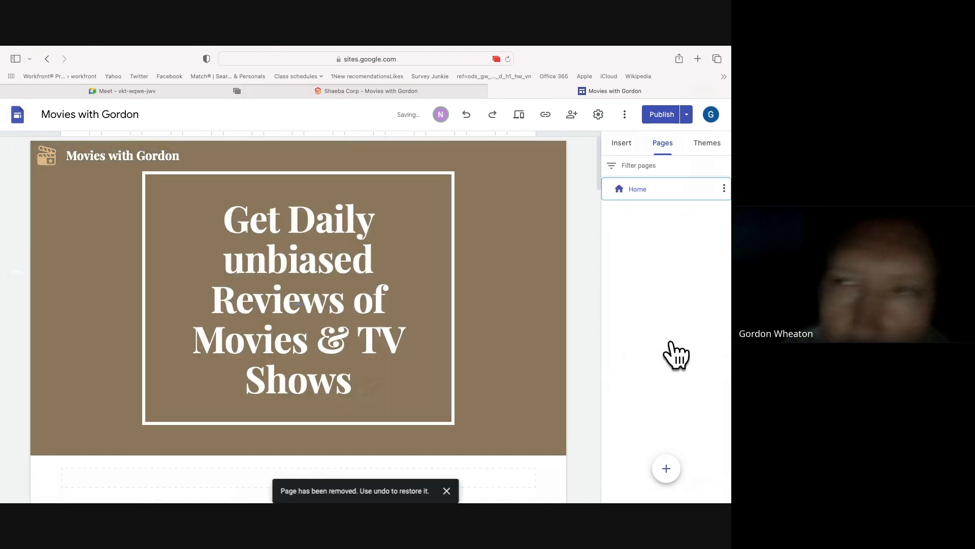